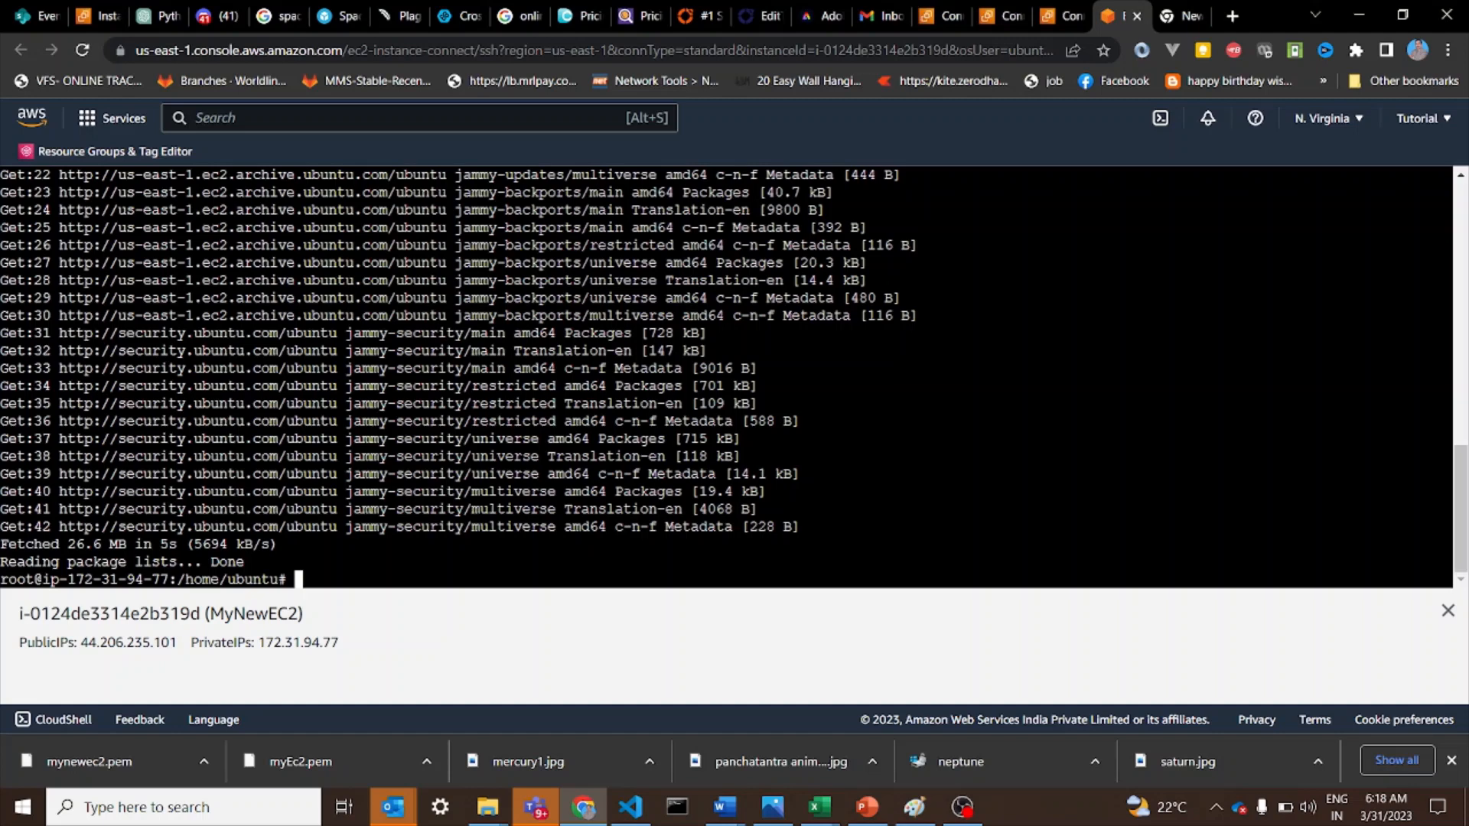
Step: Open the EC2 service and start launching a new instance from its dashboard
click(89, 122)
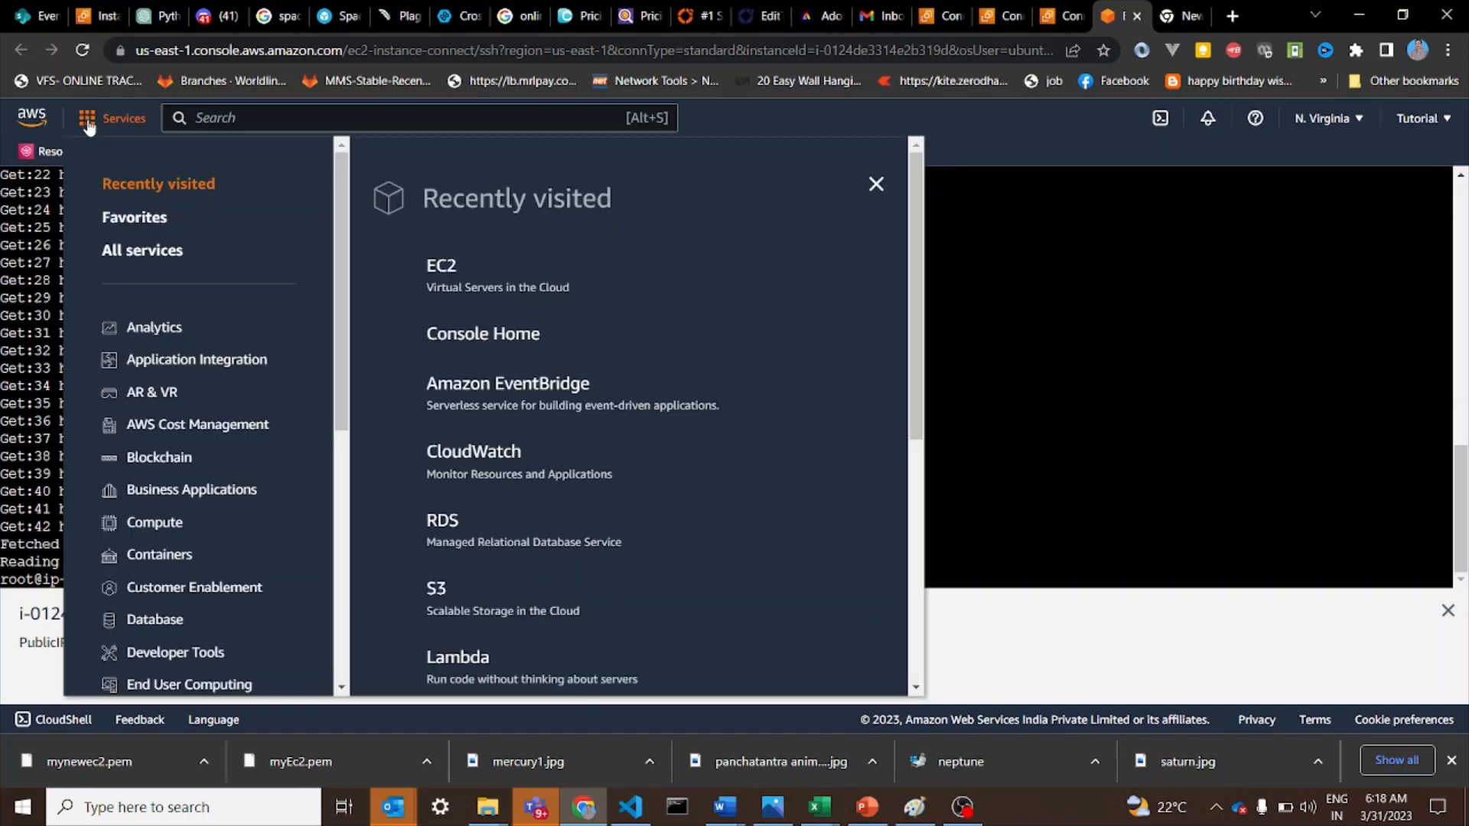
click(445, 277)
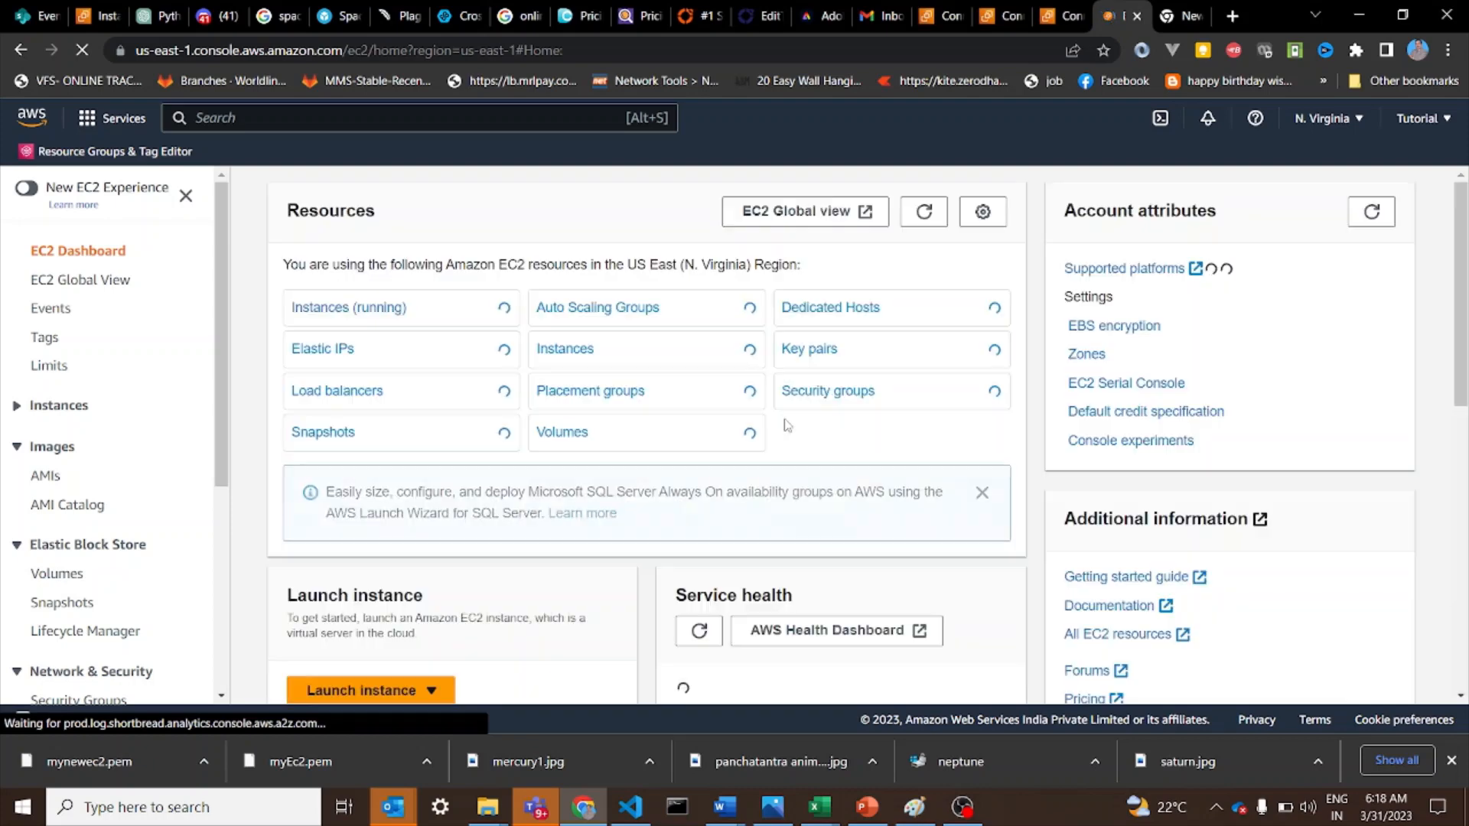
click(340, 309)
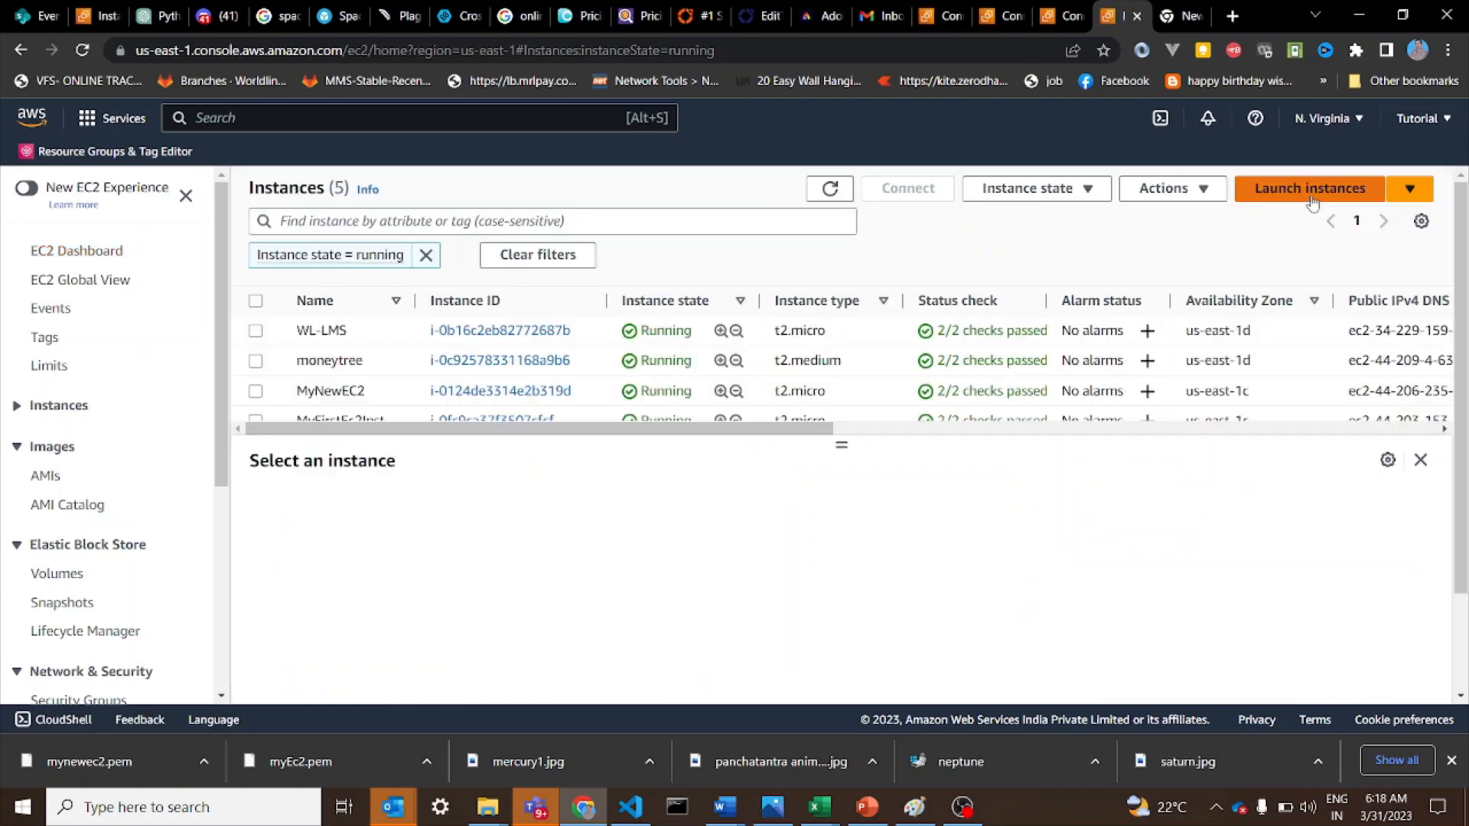
click(79, 256)
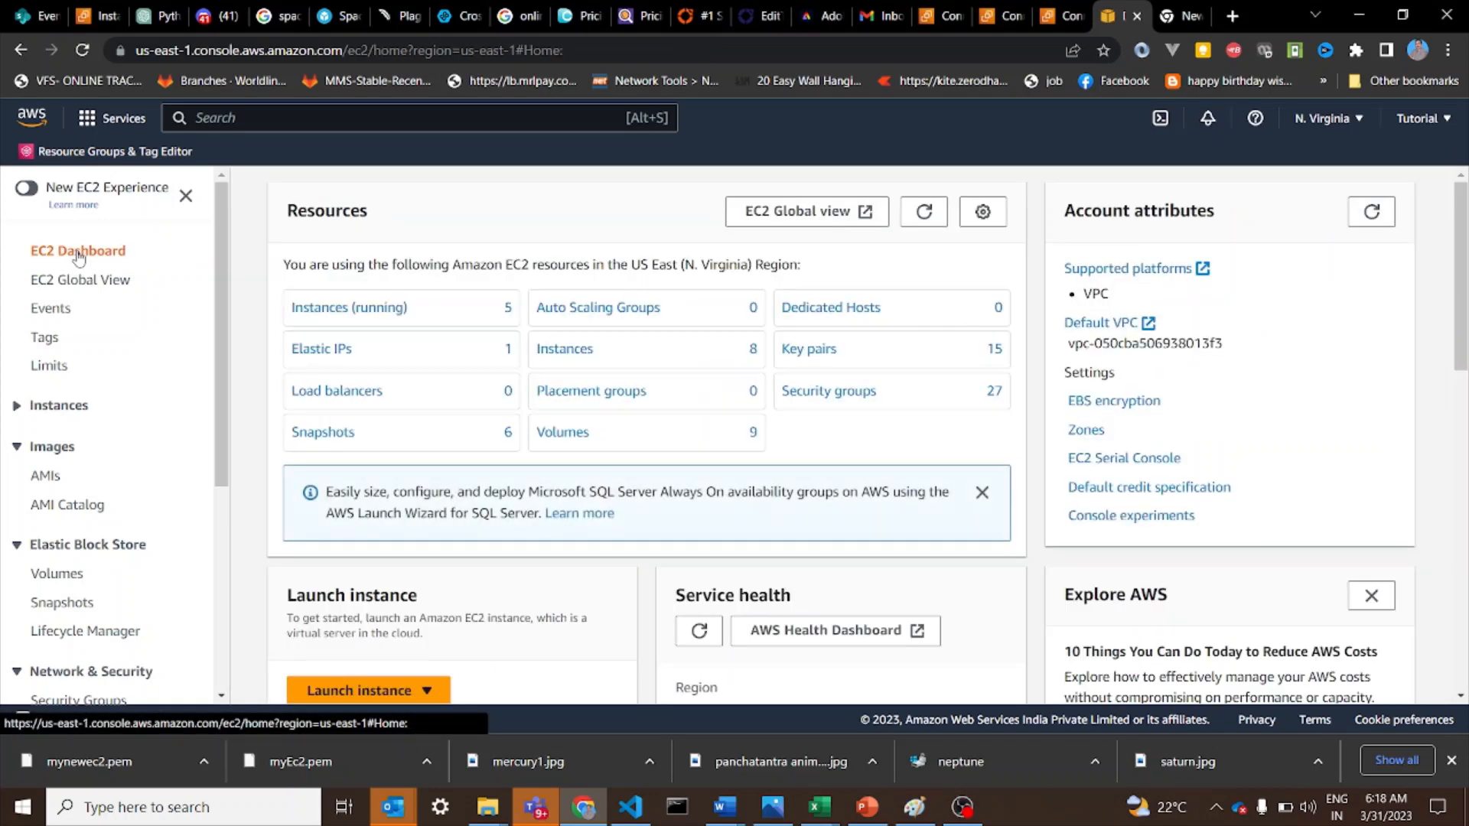
scroll(366, 582, down, 3)
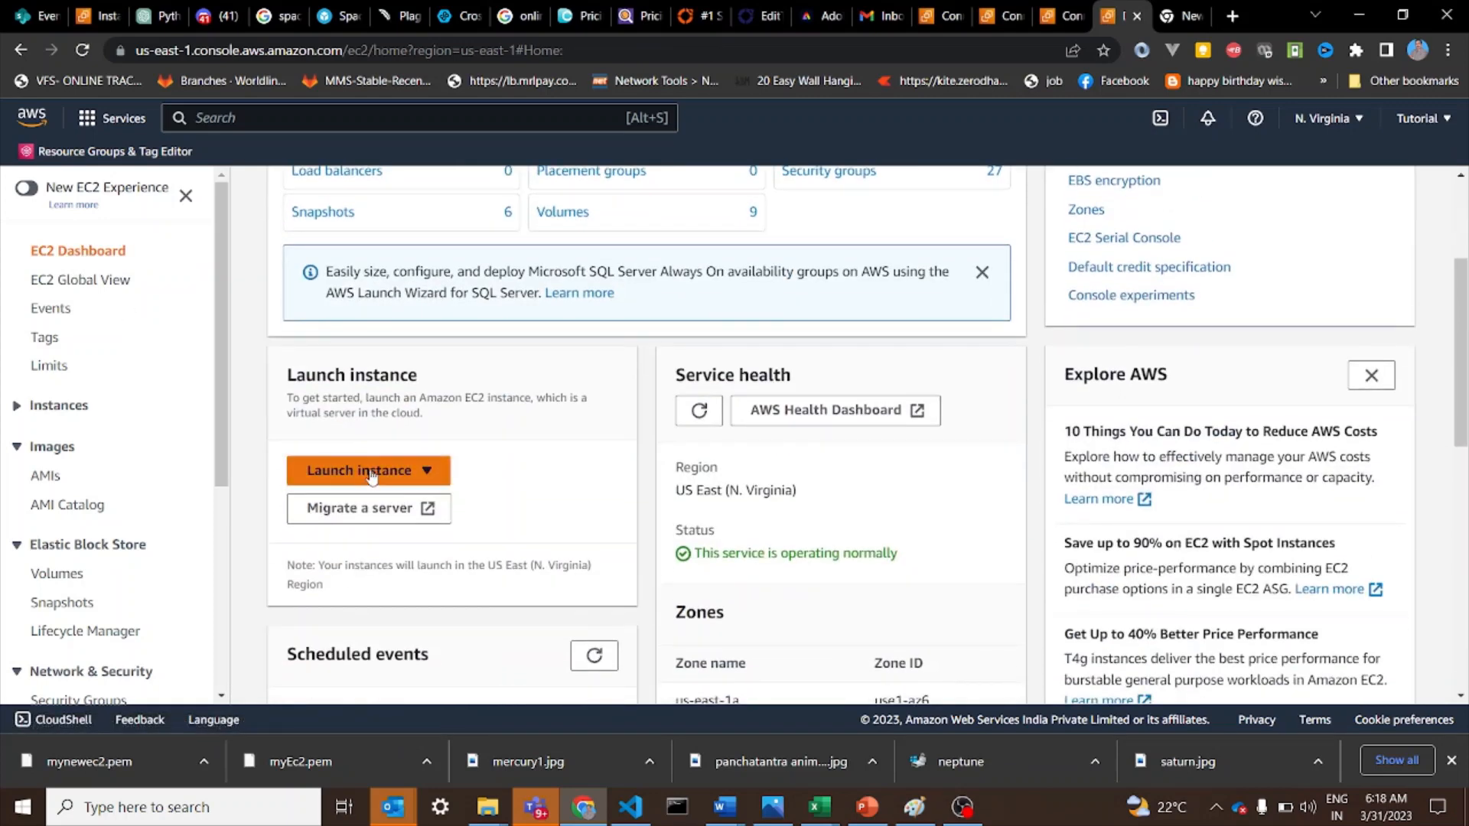
click(371, 474)
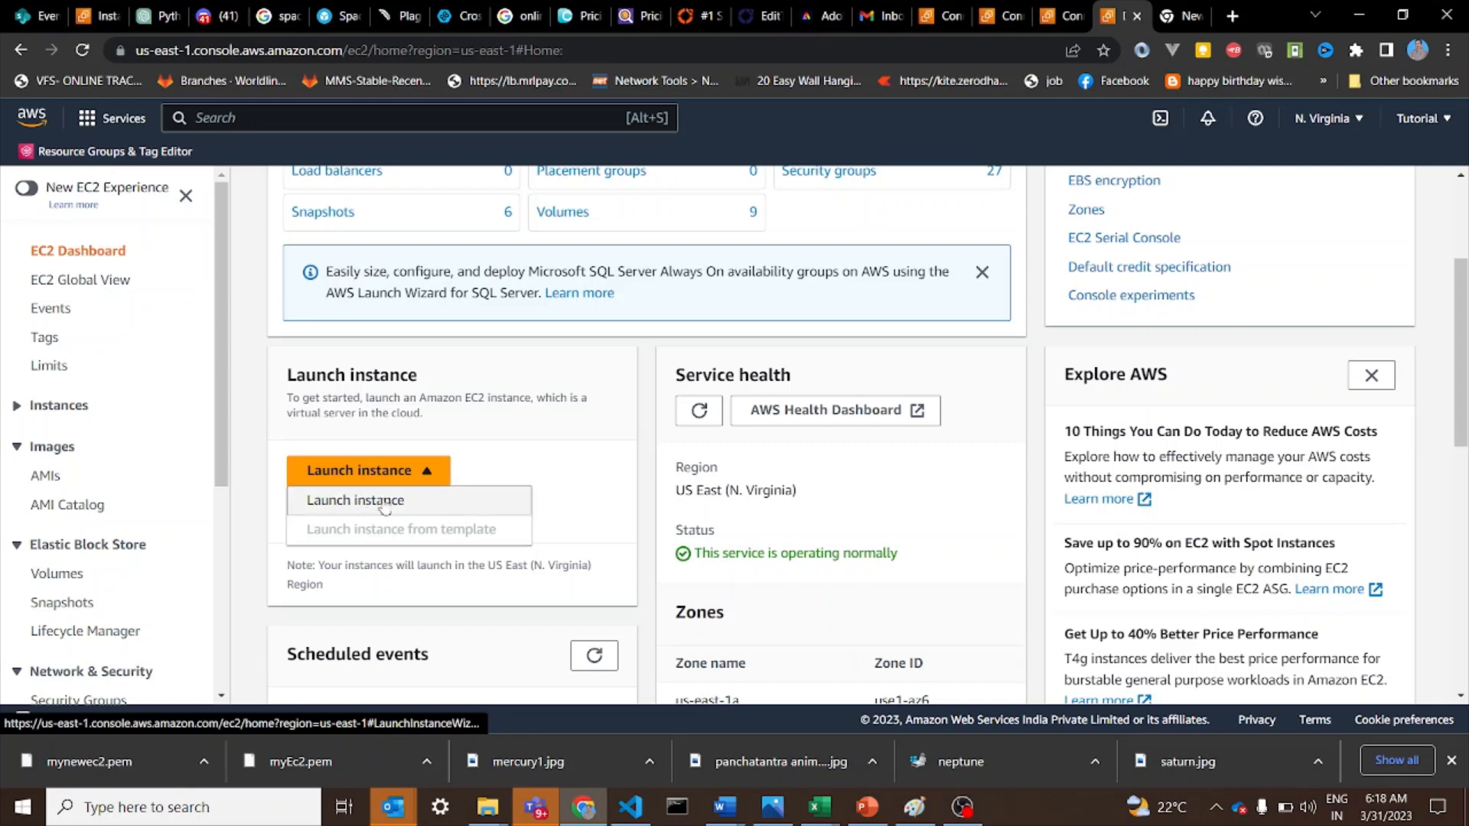
click(373, 502)
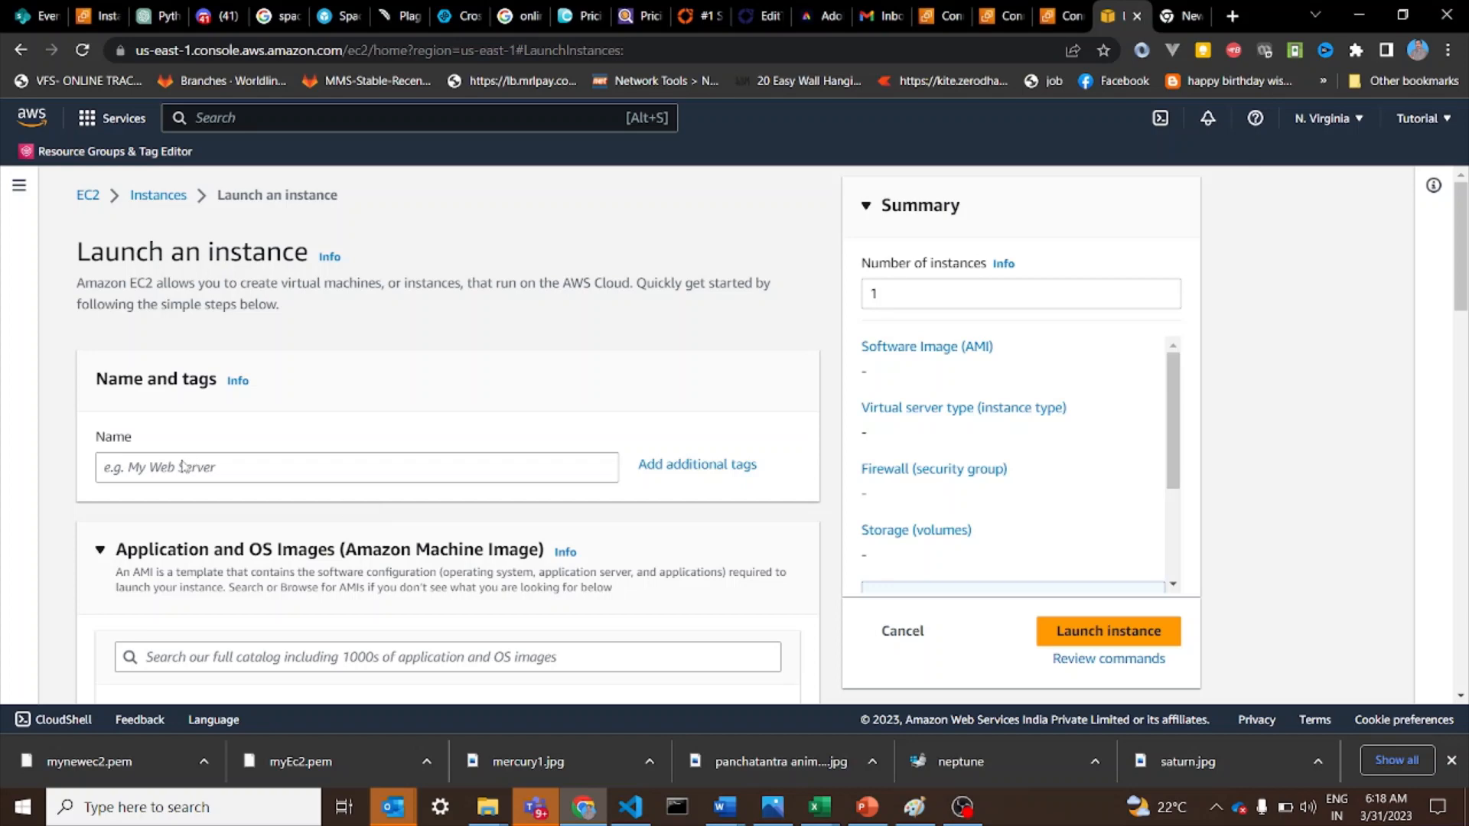
Step: Name the new instance EC21 and choose Ubuntu as its operating system image
click(182, 466)
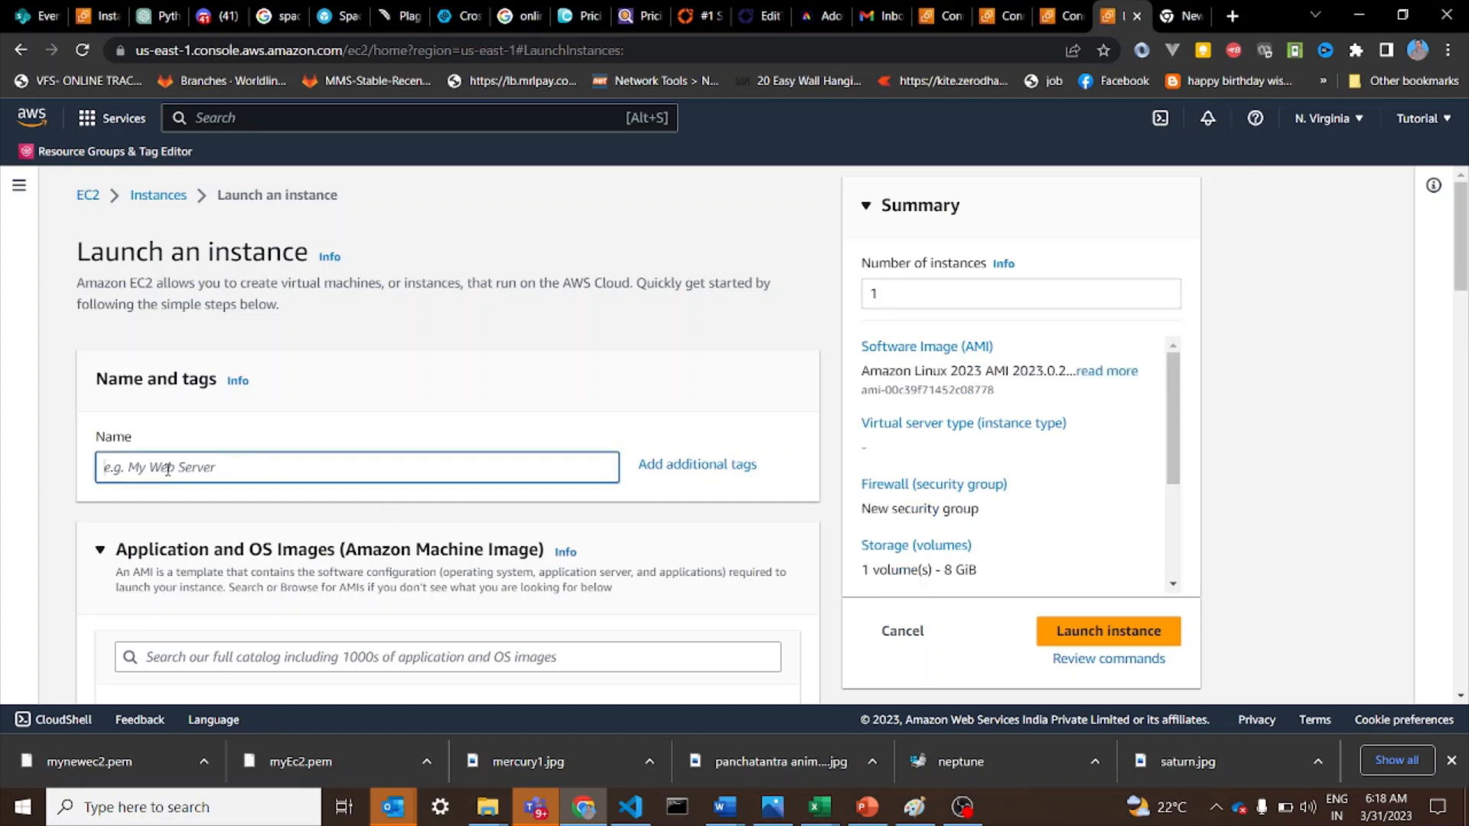
text(EC21)
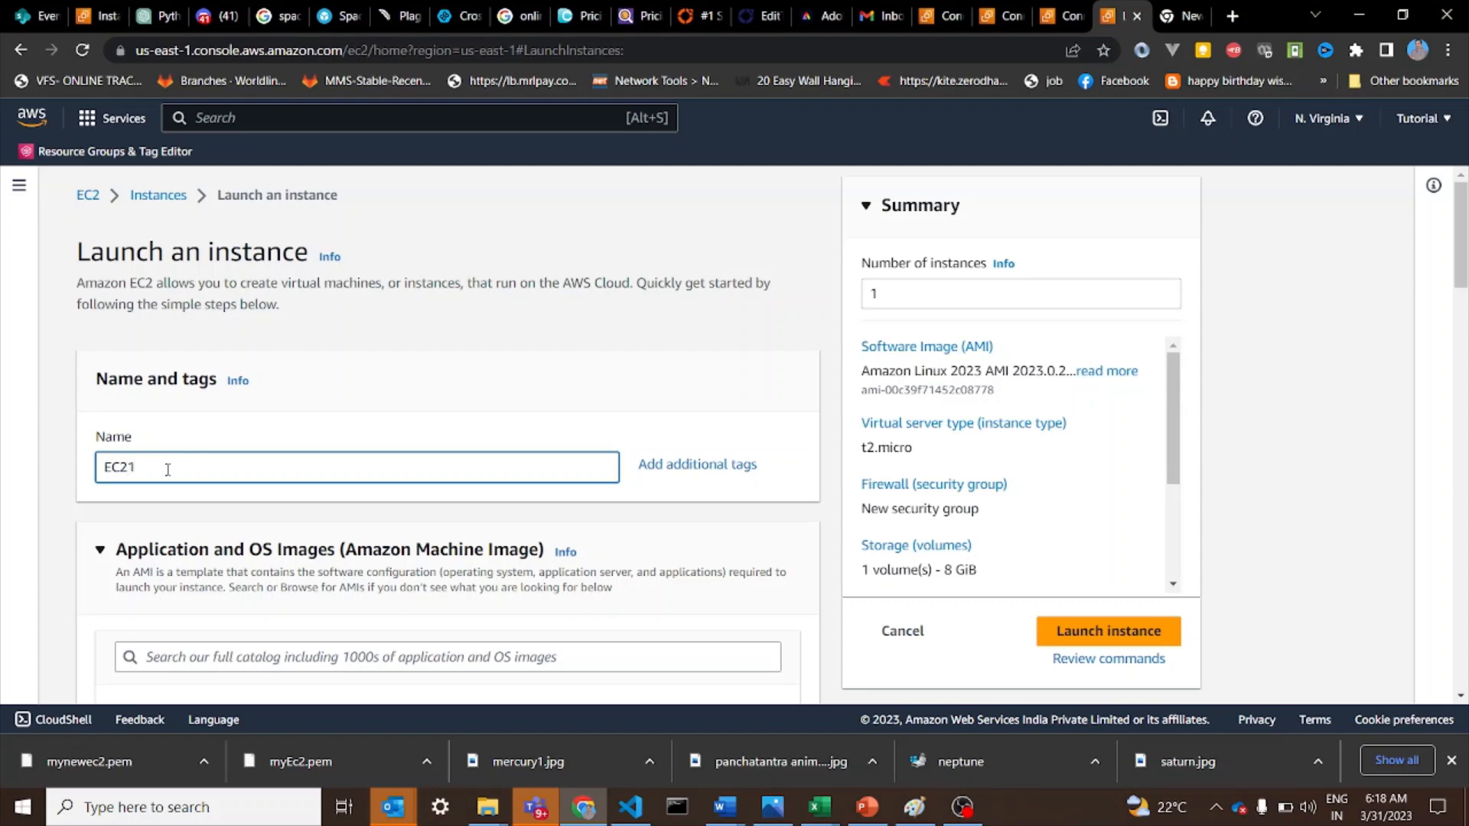
scroll(168, 469, down, 3)
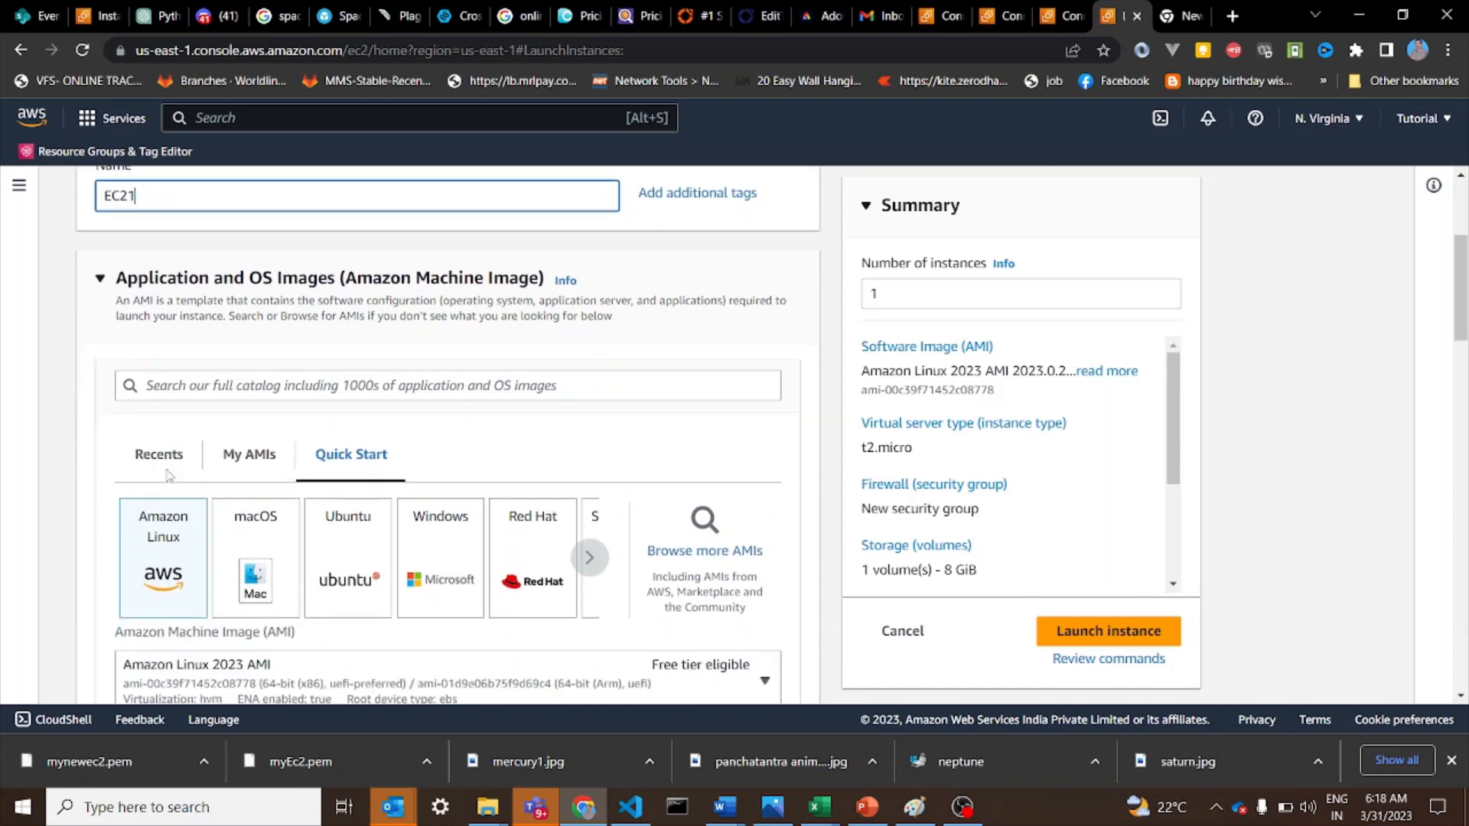
click(351, 551)
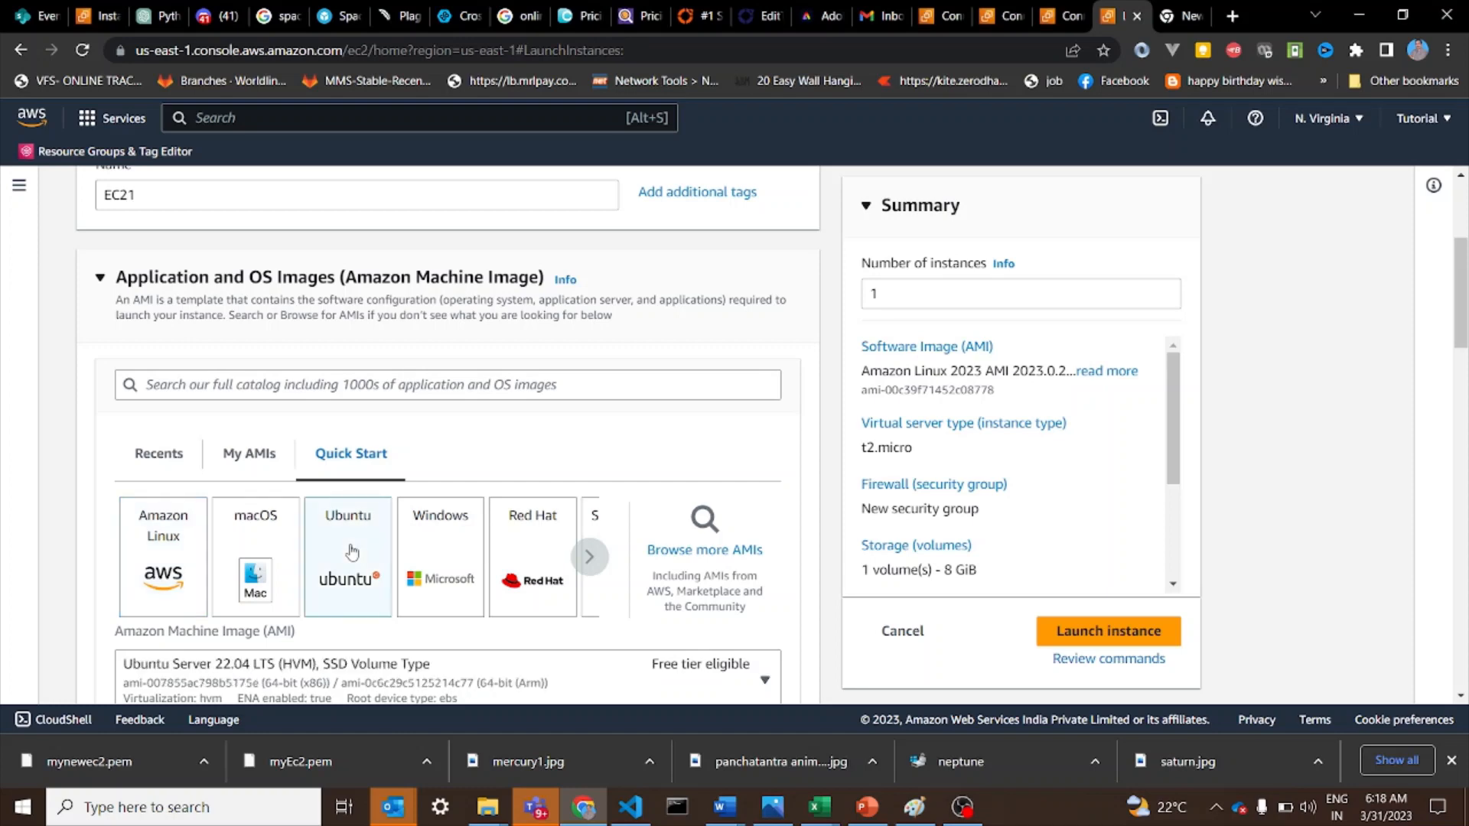
Step: Examine the selected Ubuntu image's details and the available instance types with their vCPU, memory and hourly pricing
scroll(352, 552, down, 3)
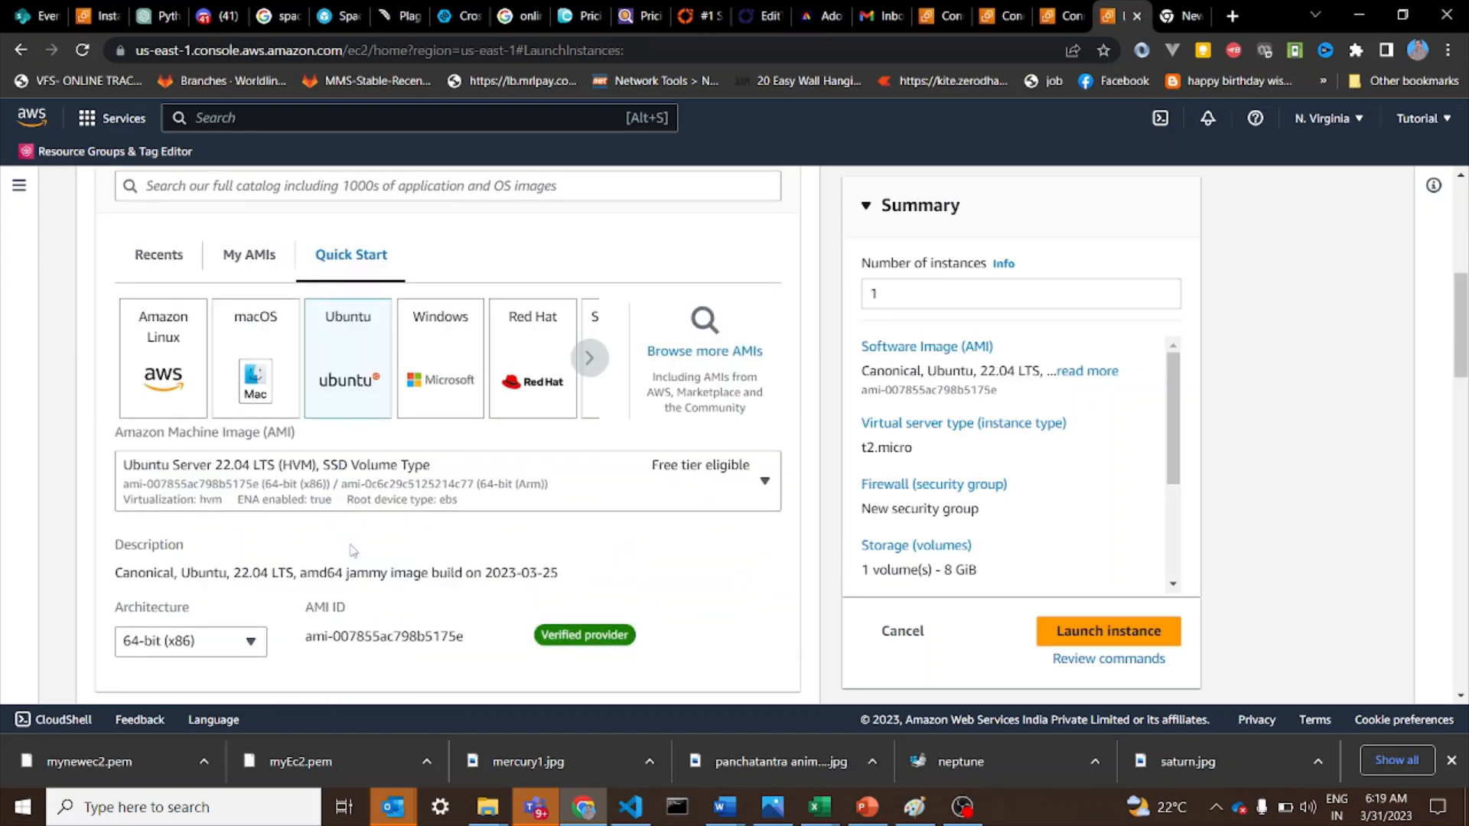
scroll(352, 551, down, 1)
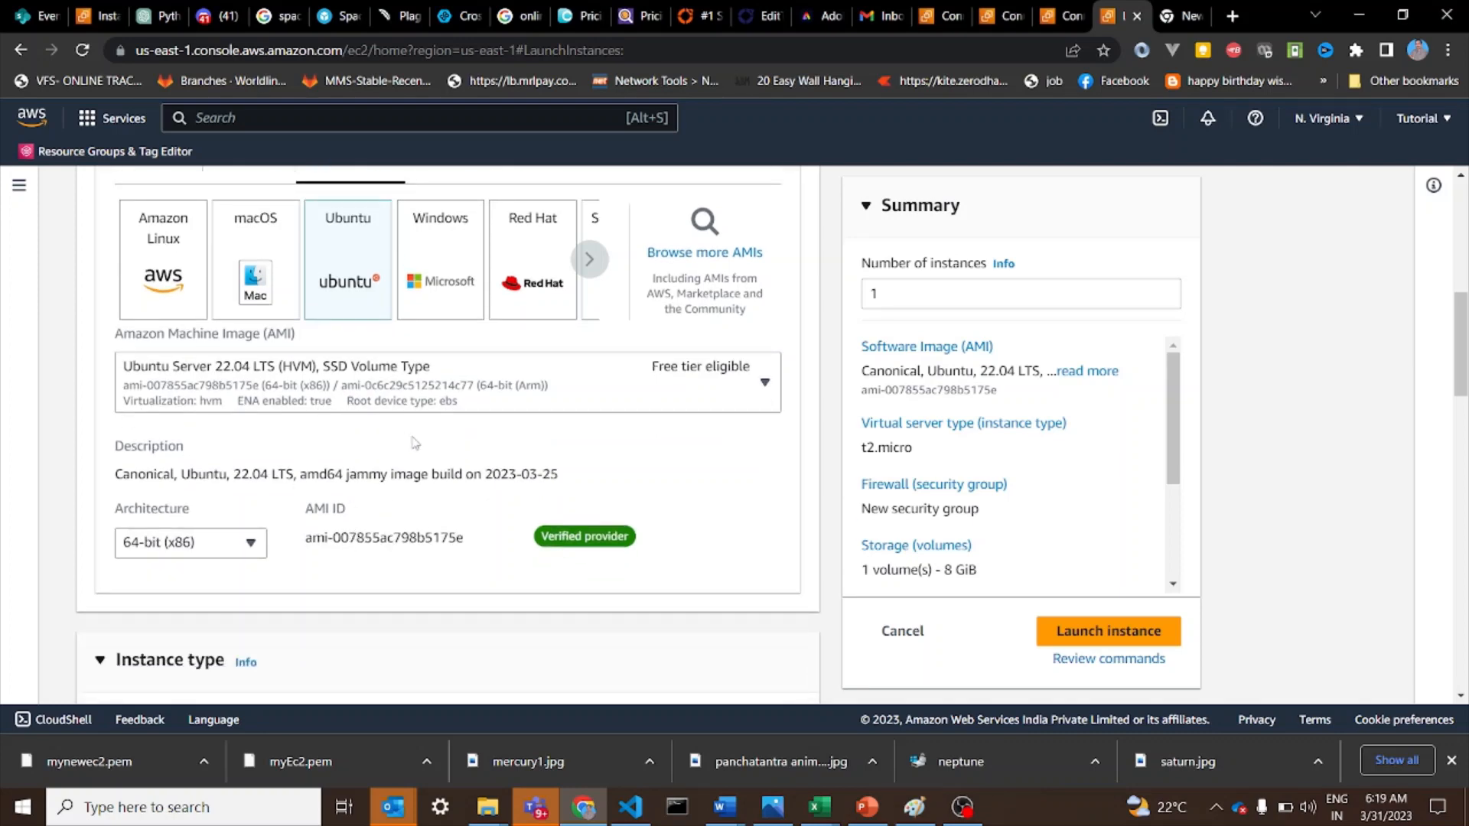
scroll(414, 442, down, 4)
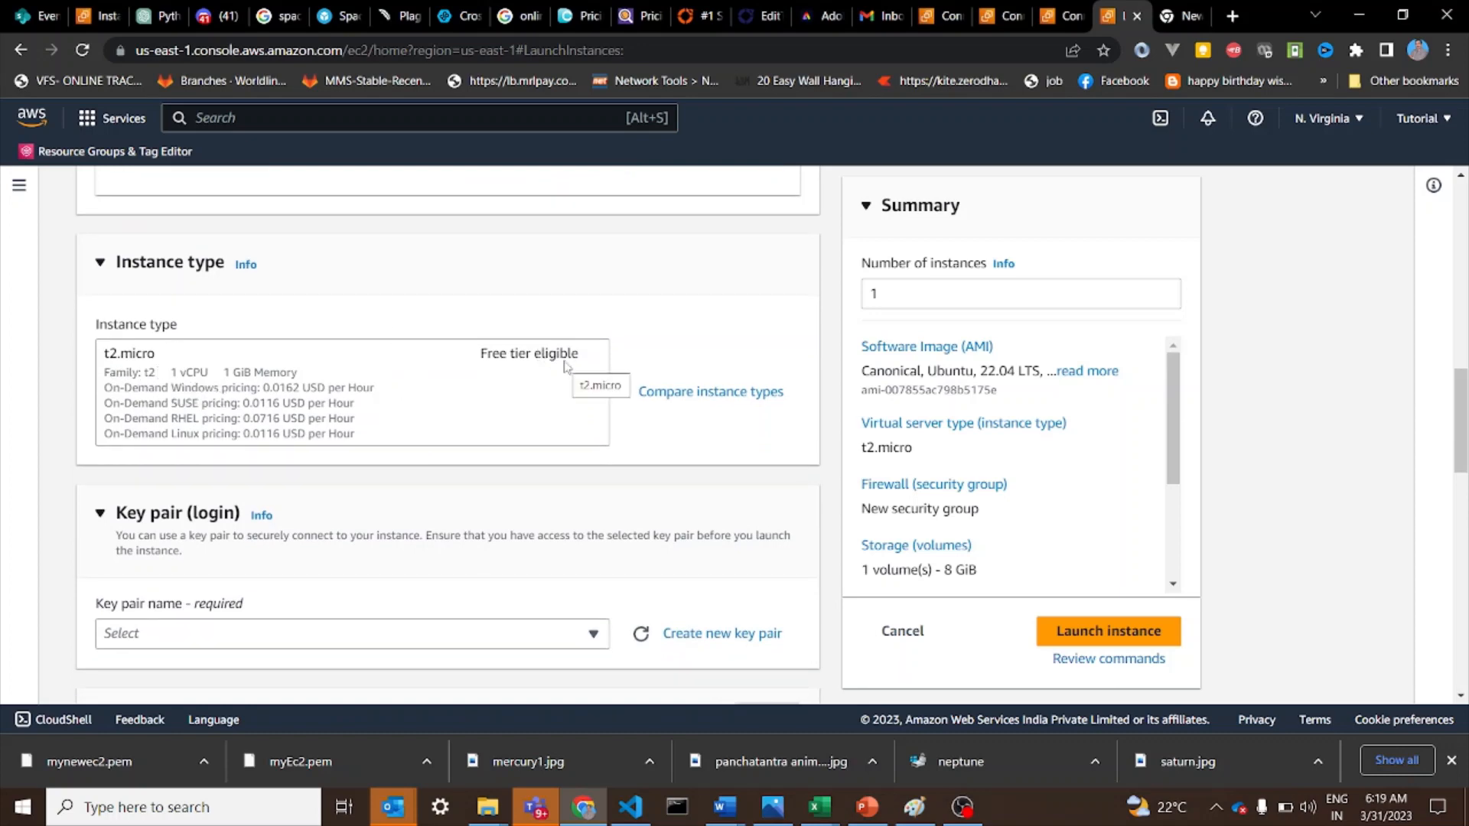
click(495, 405)
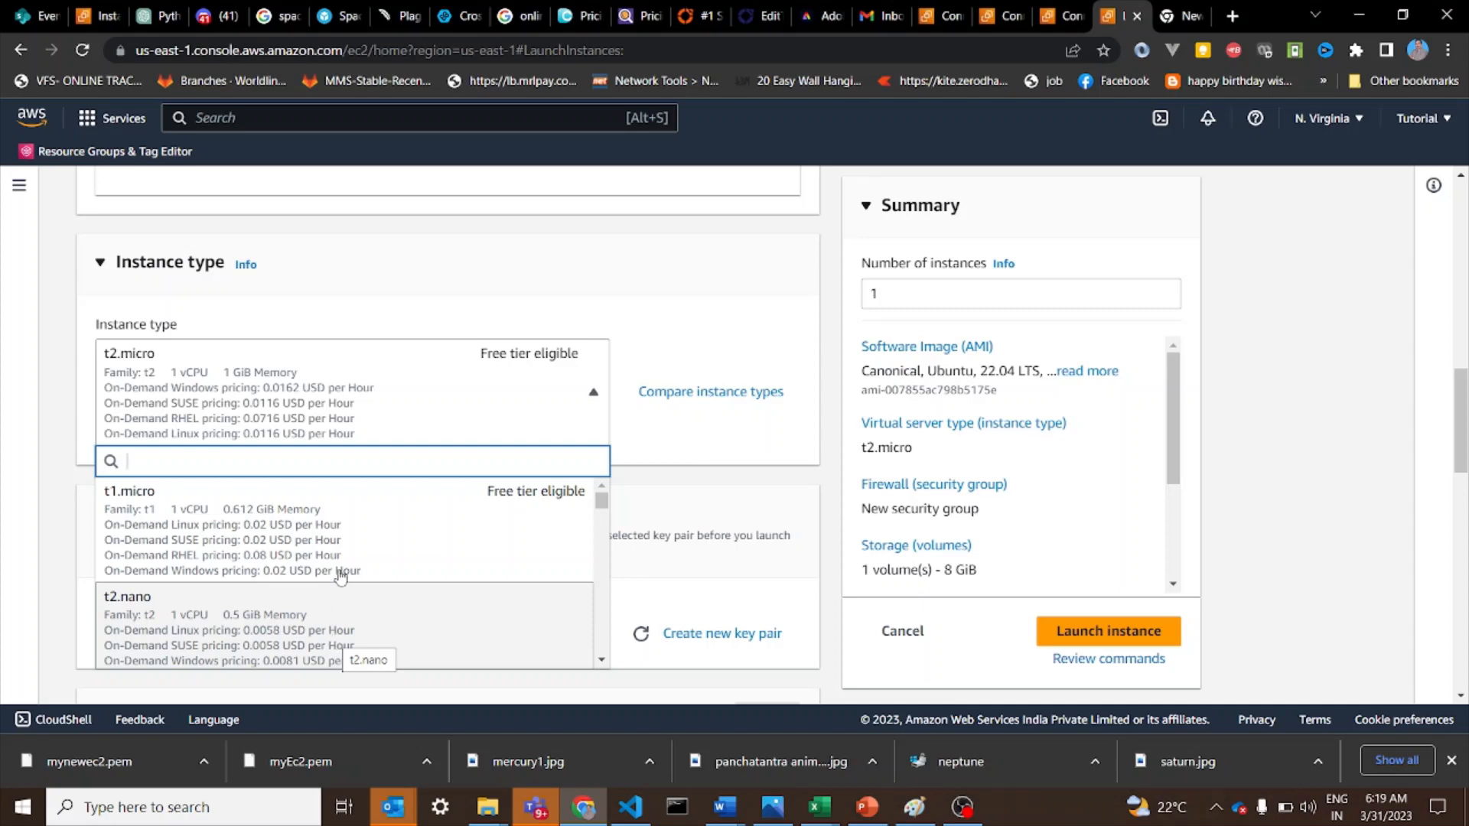
click(354, 401)
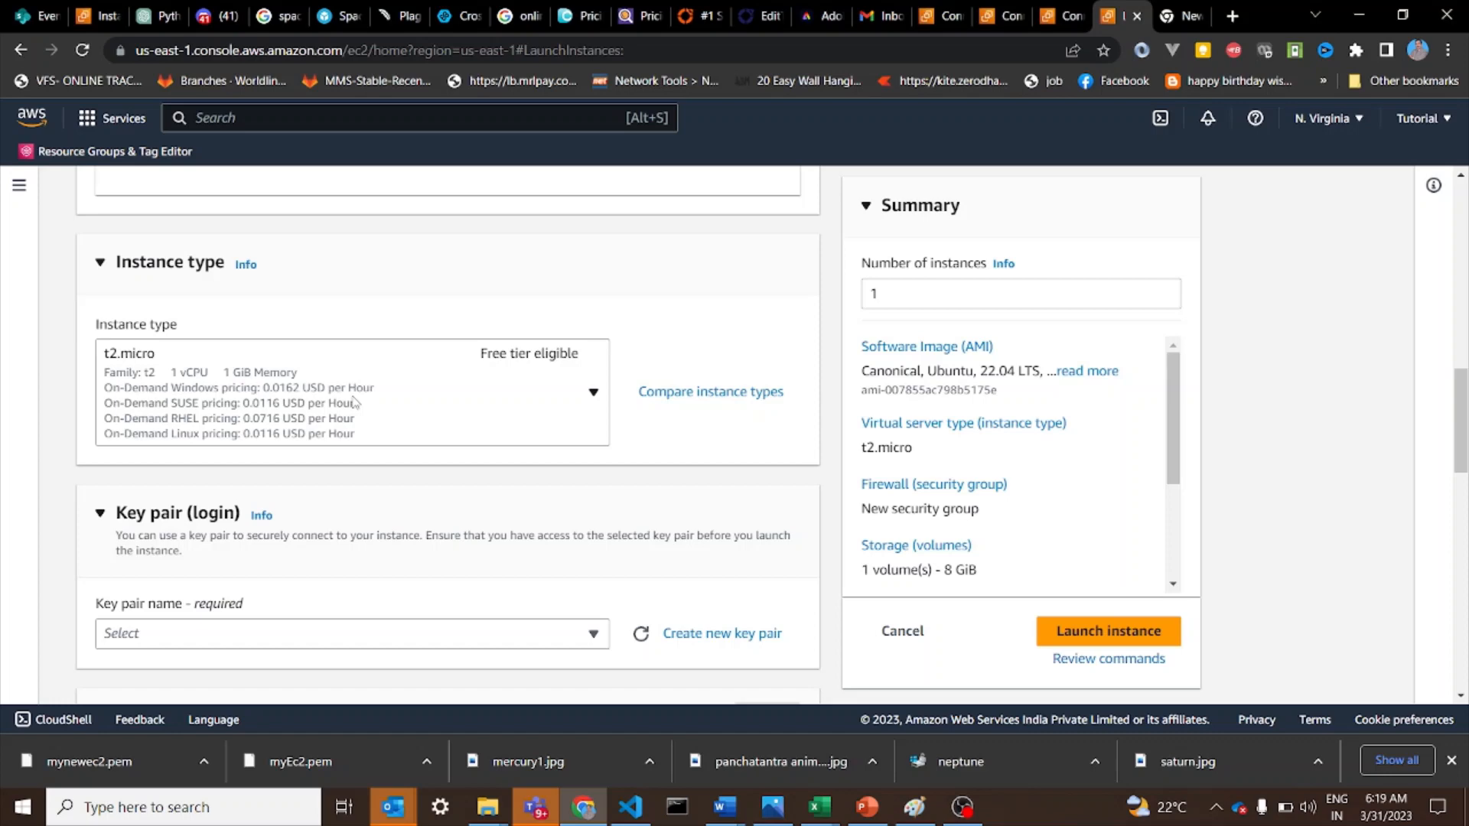
click(354, 402)
scroll(534, 604, down, 2)
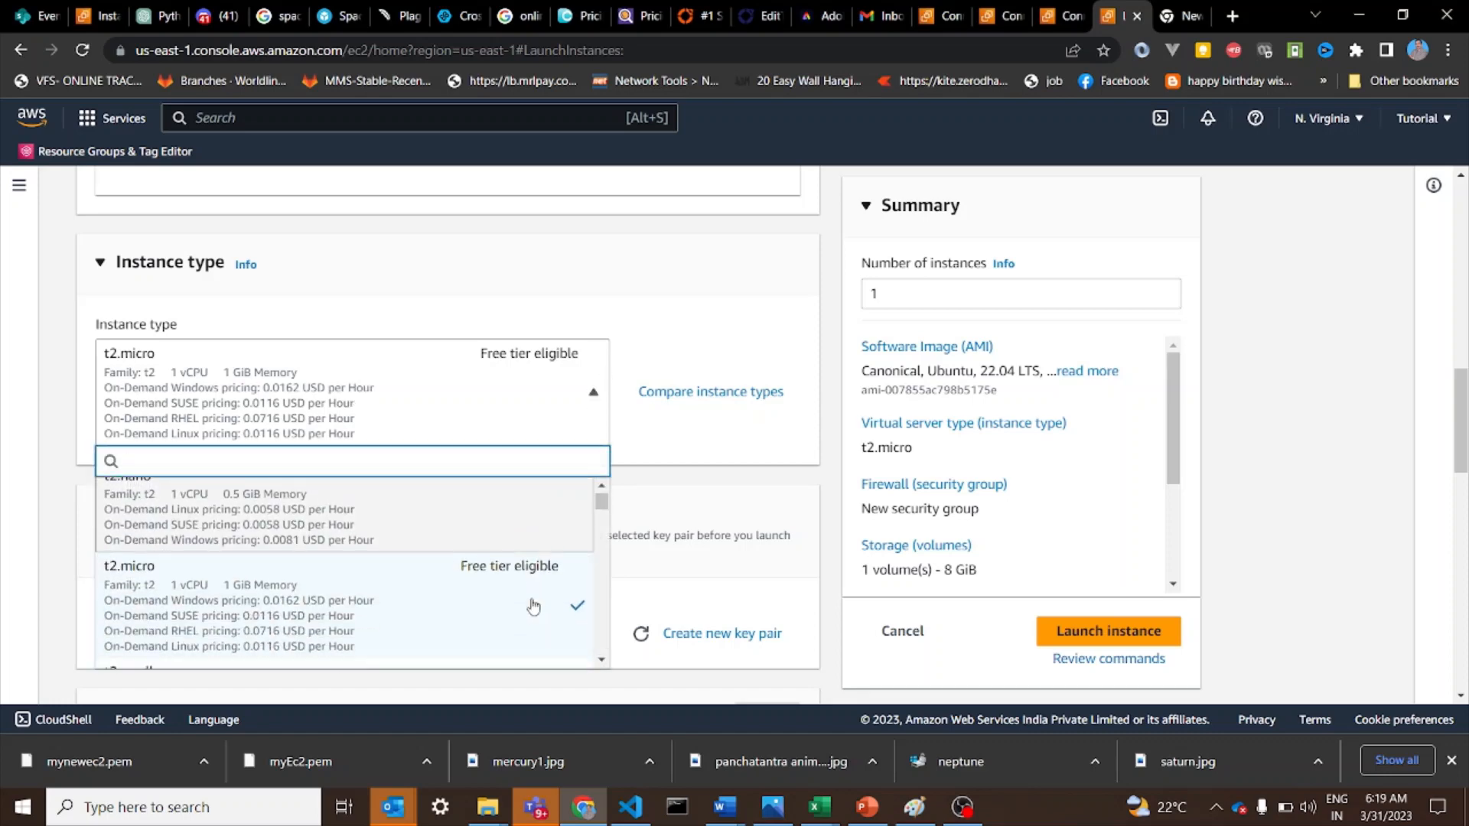
scroll(533, 604, down, 3)
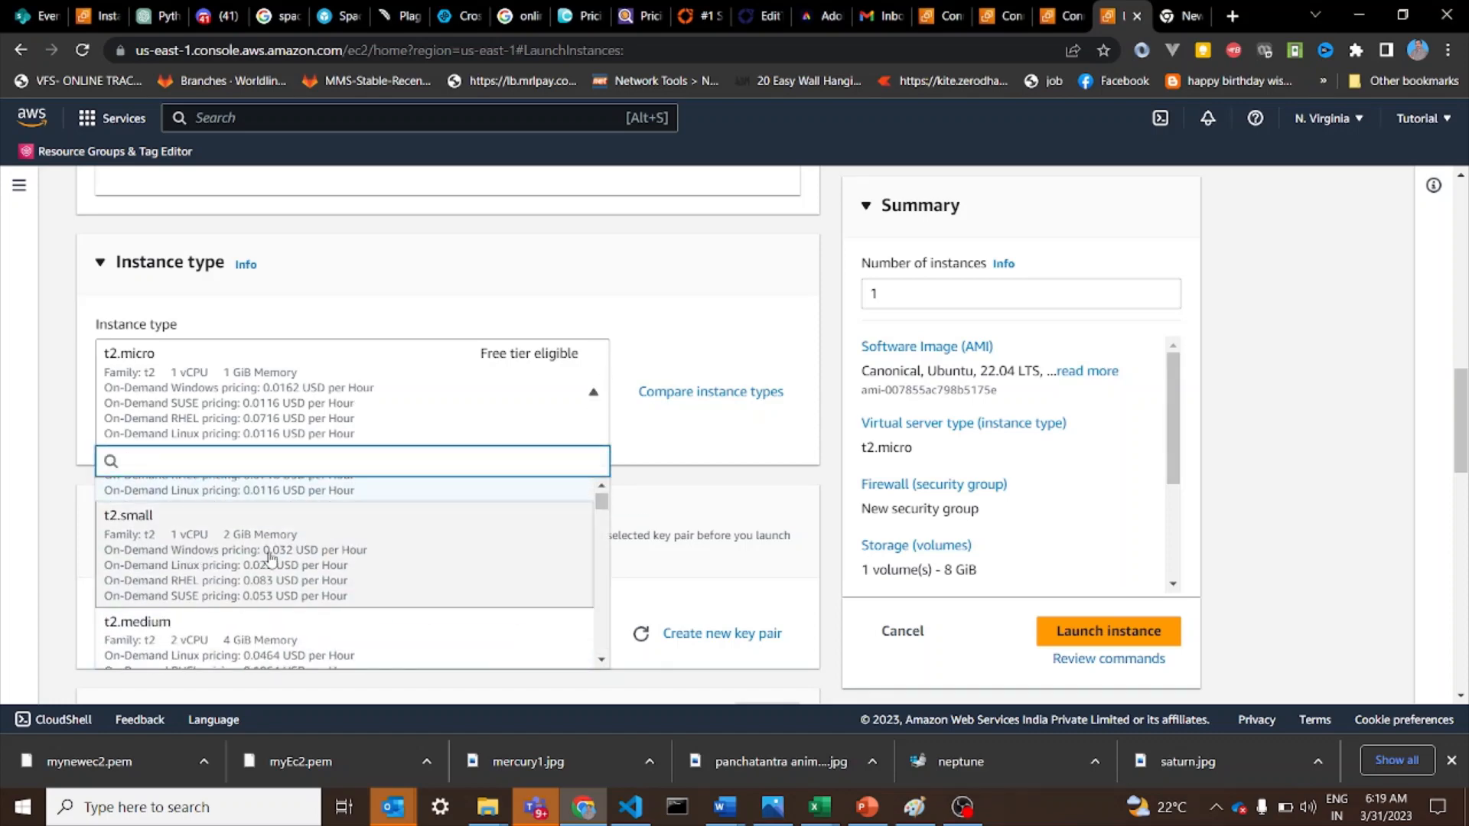
scroll(392, 601, down, 1)
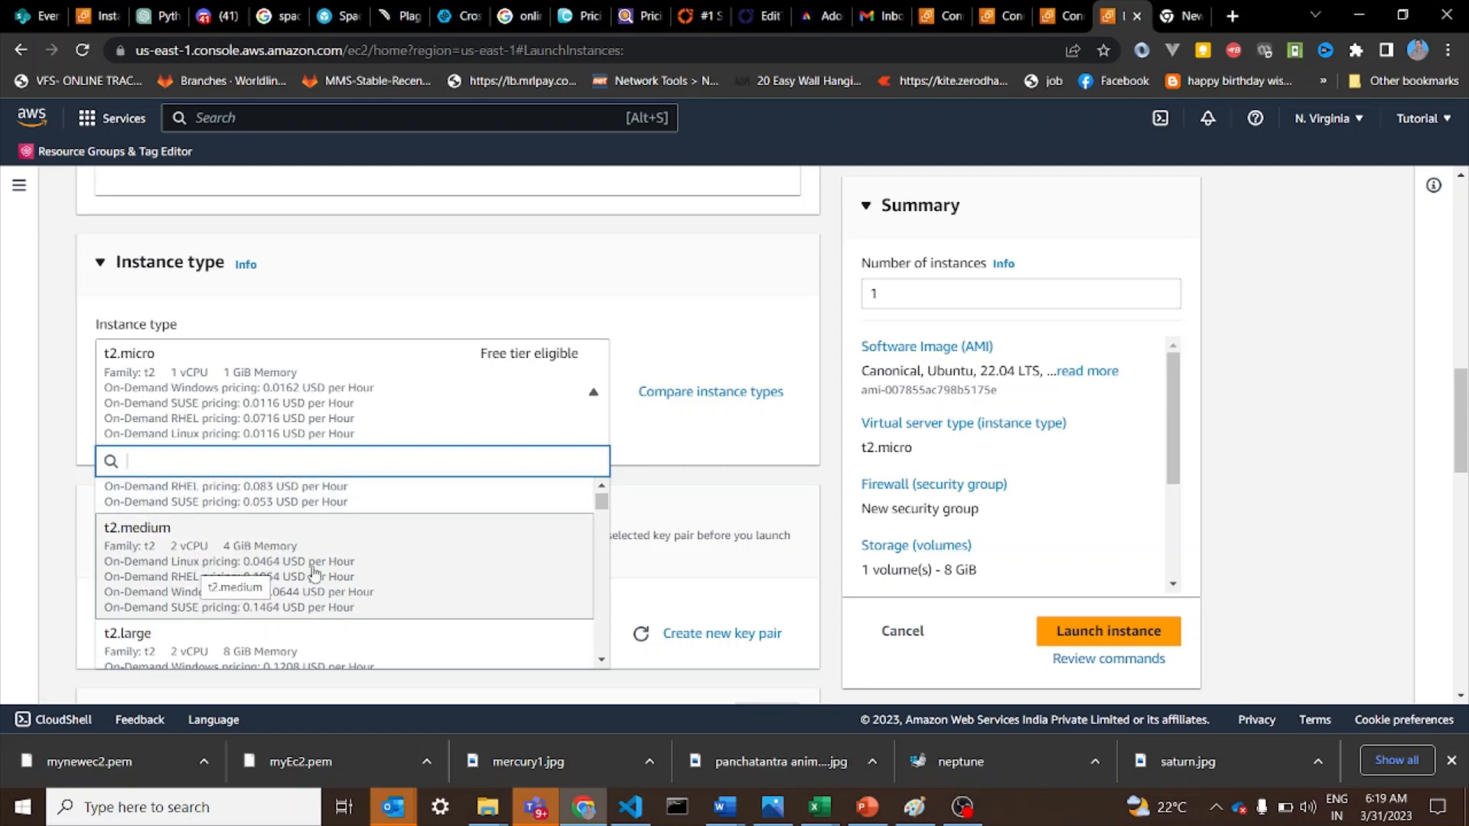
scroll(318, 576, down, 2)
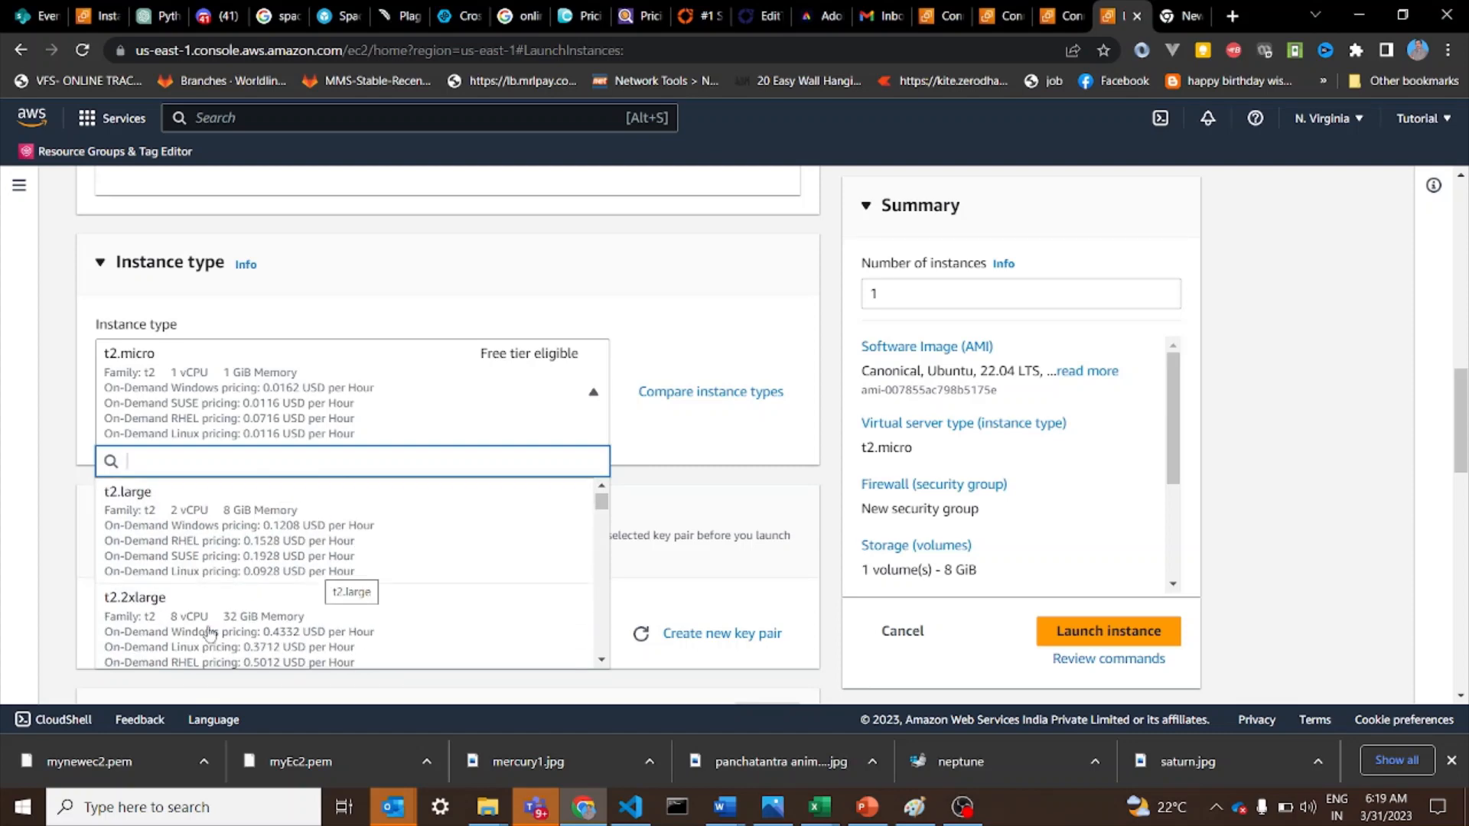
scroll(390, 579, up, 4)
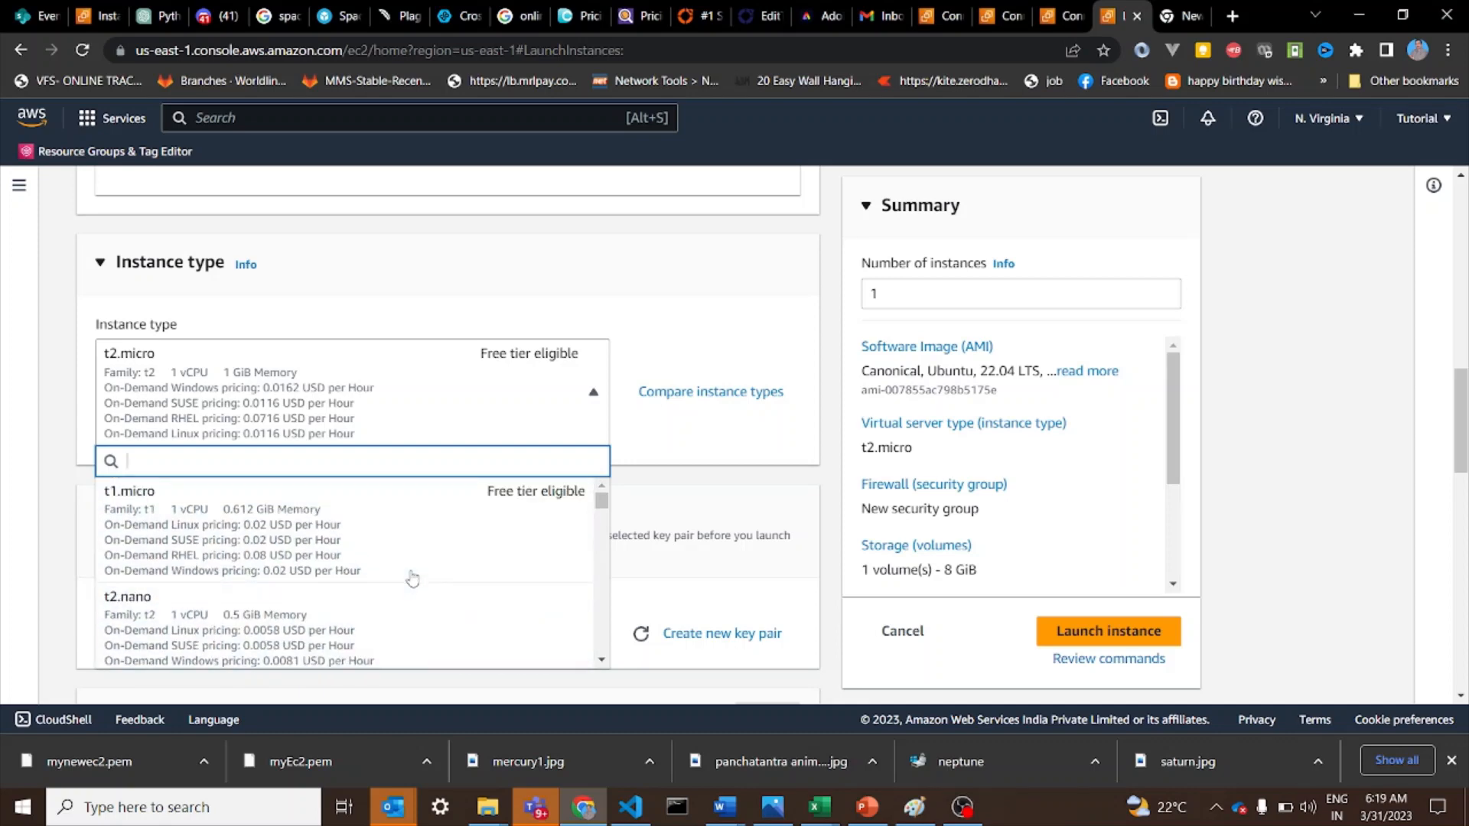
Step: Try t1.micro as the instance type and switch back to the free-tier t2.micro
click(271, 560)
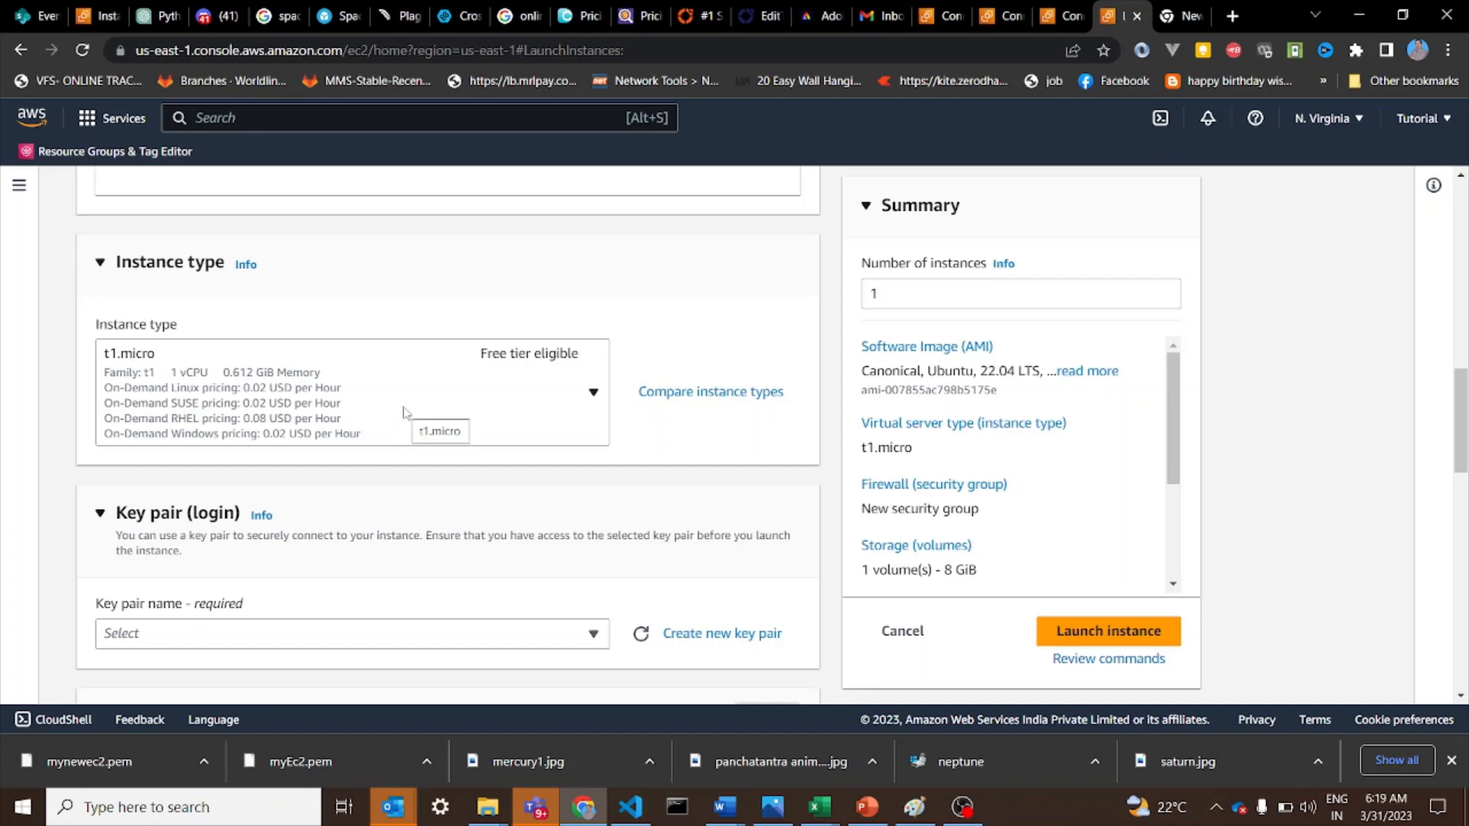
click(406, 413)
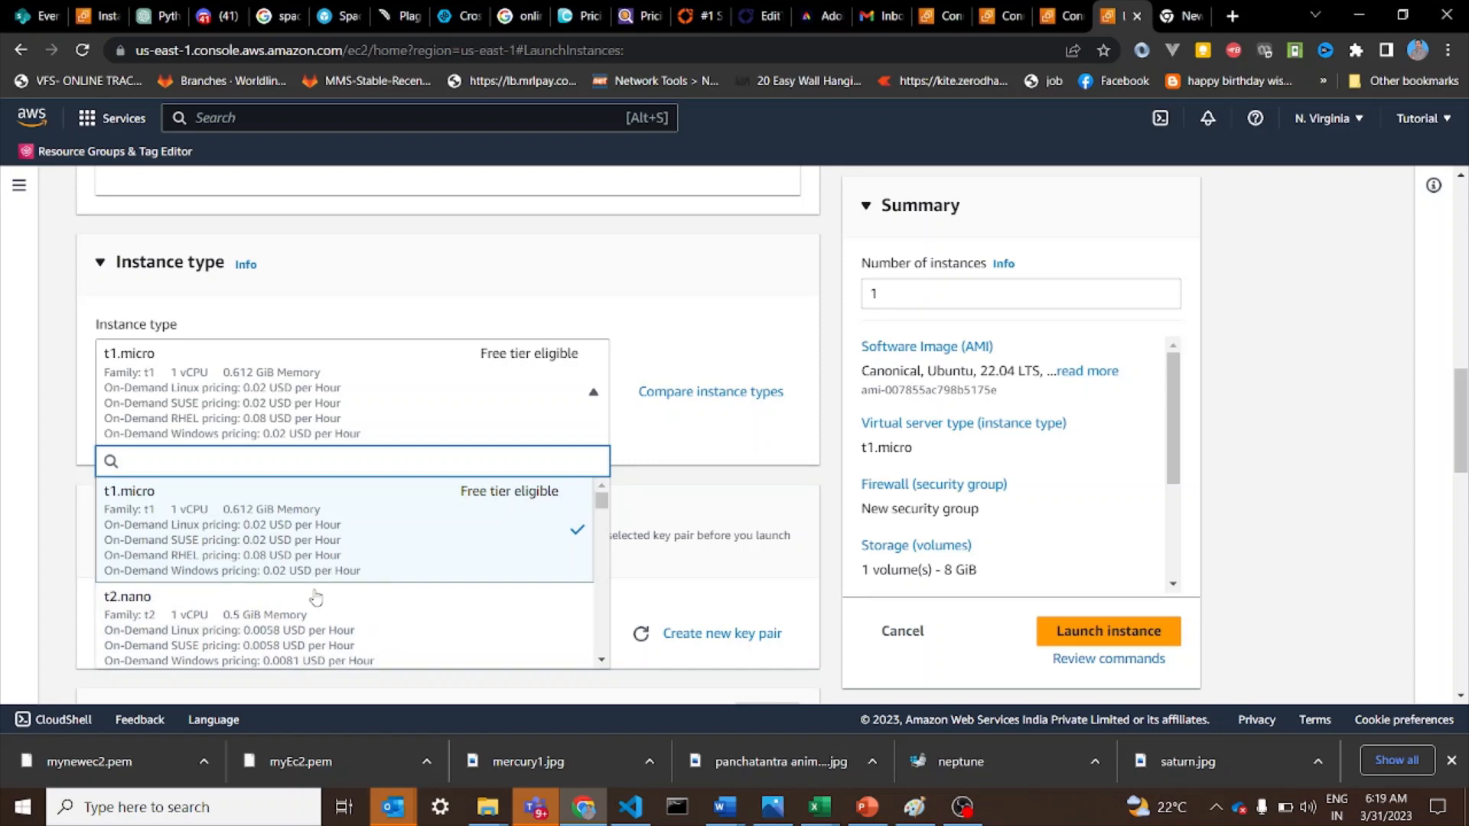
scroll(291, 627, down, 1)
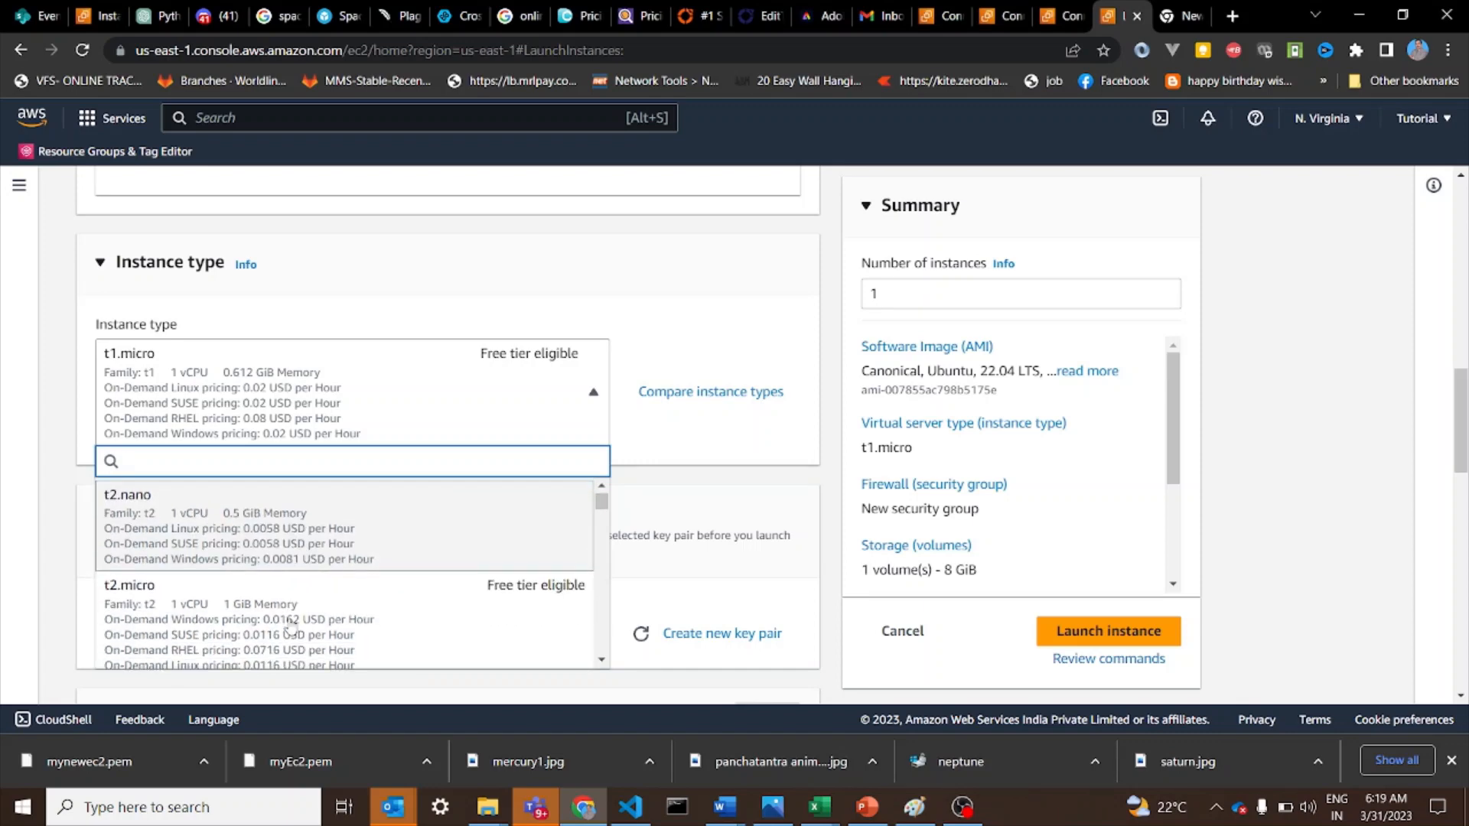
click(290, 627)
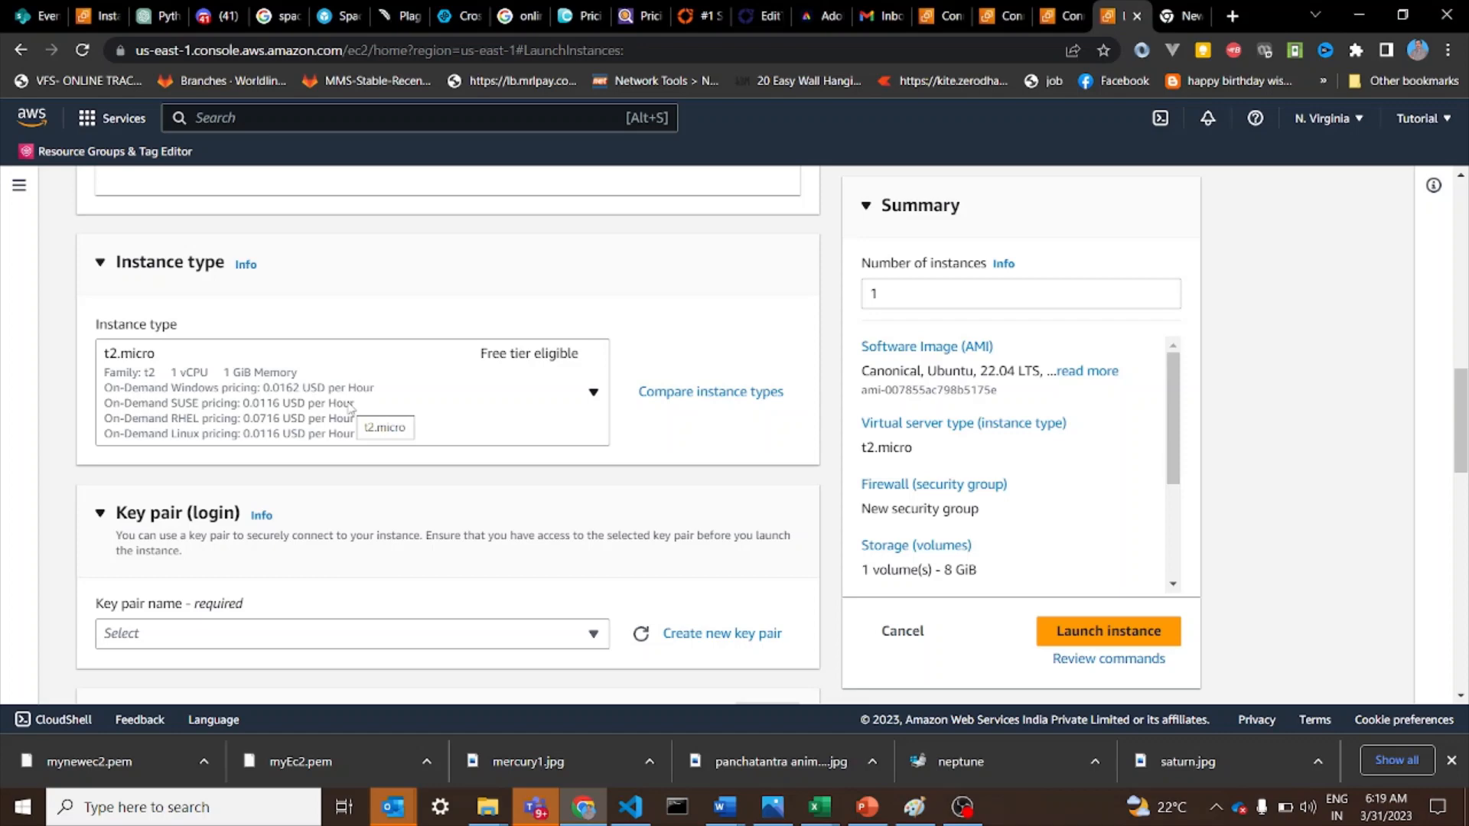
Step: Create a new key pair named ec21 for the instance, using the RSA type and .pem private key format
scroll(350, 406, down, 2)
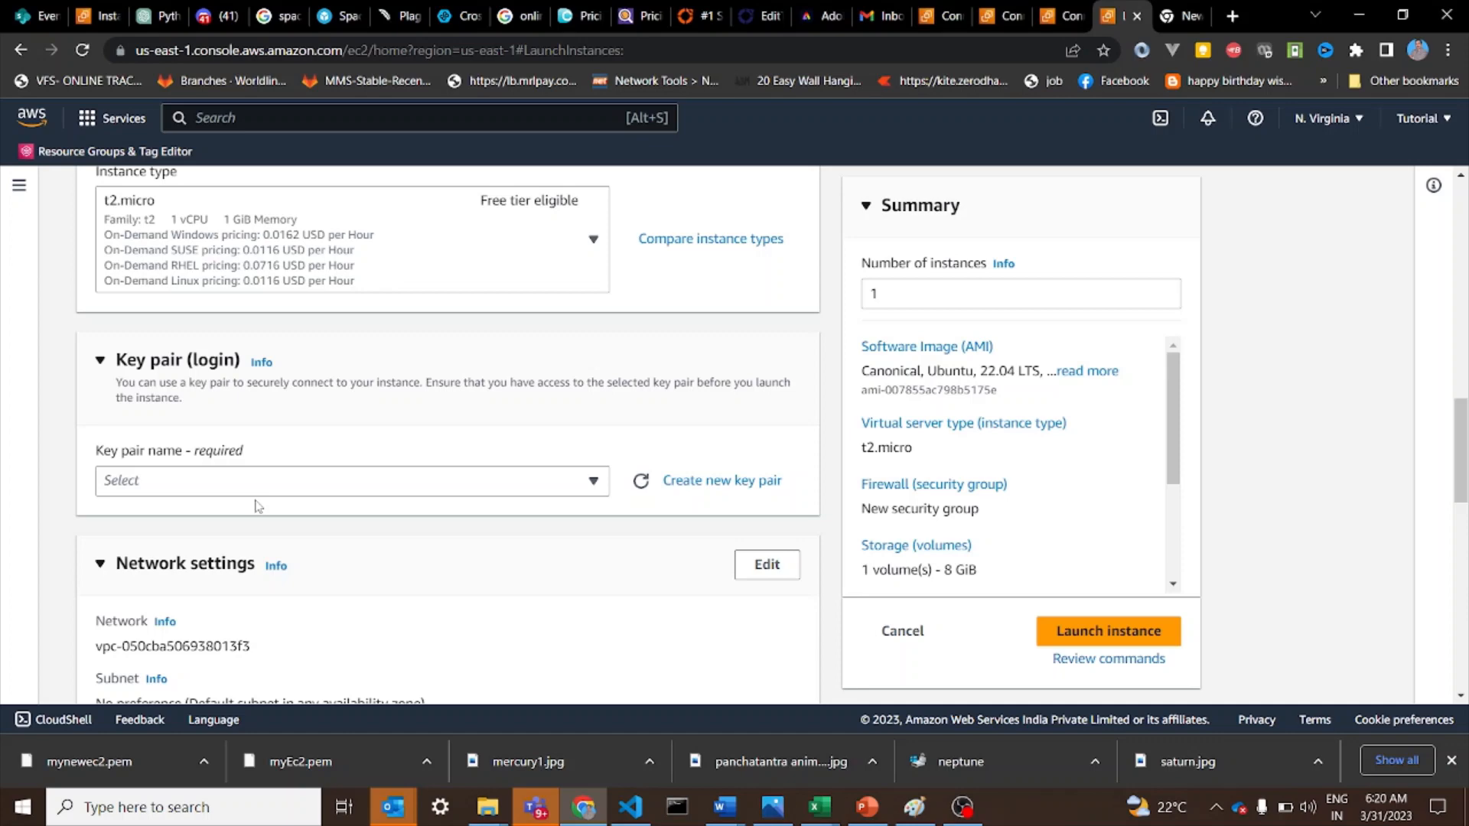
click(319, 491)
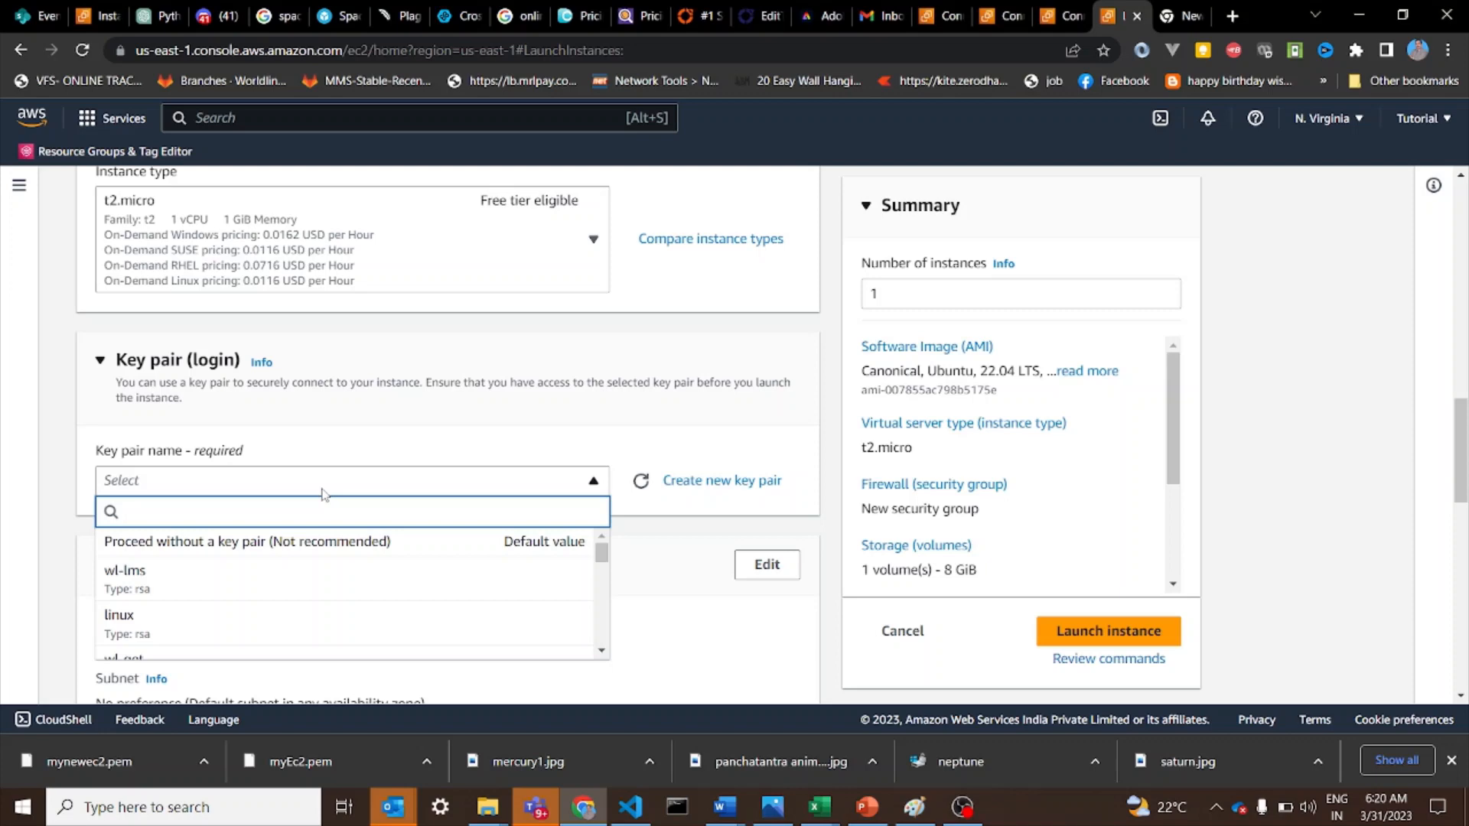
click(321, 493)
click(719, 490)
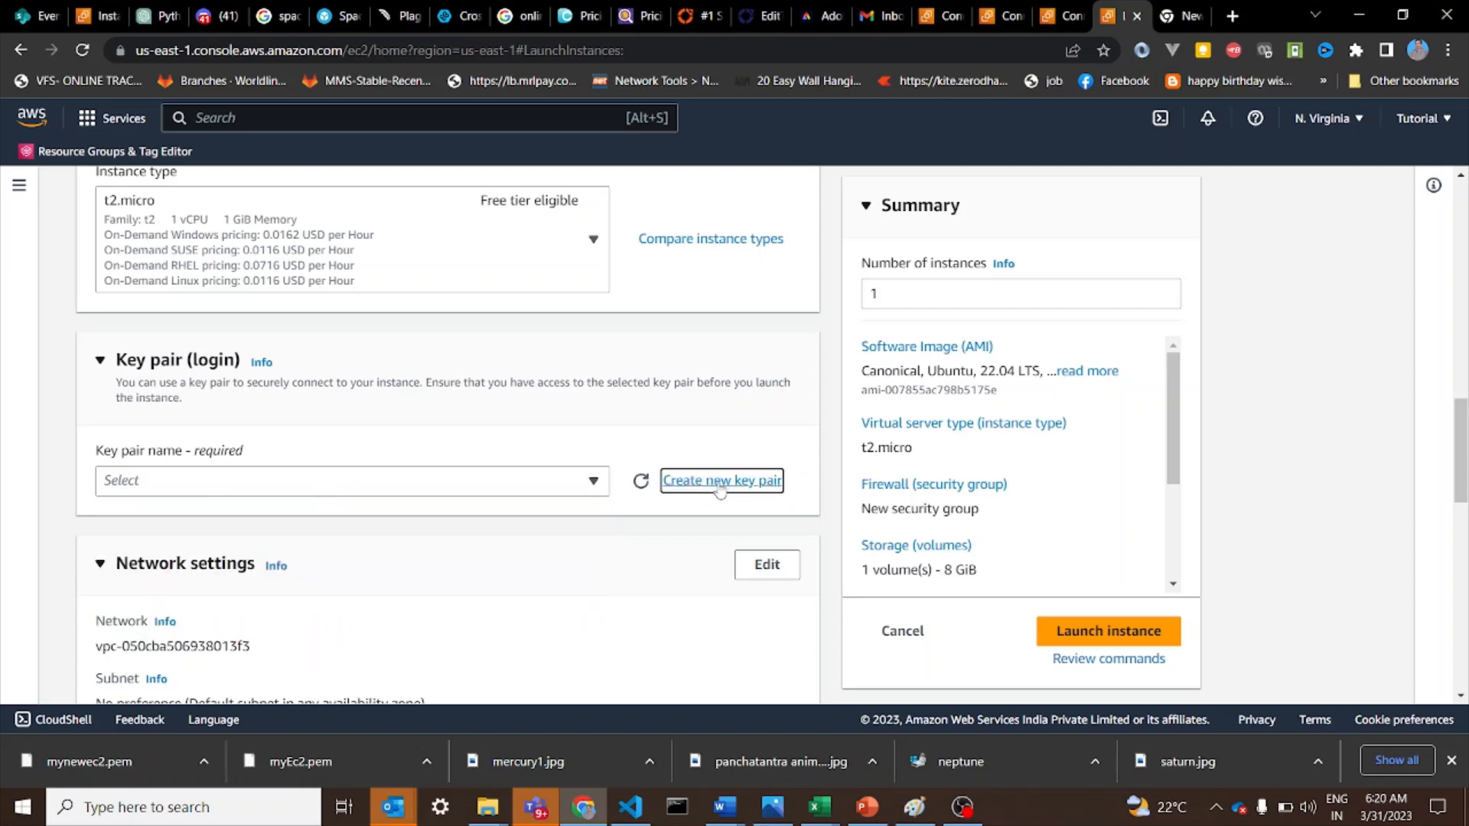
click(522, 425)
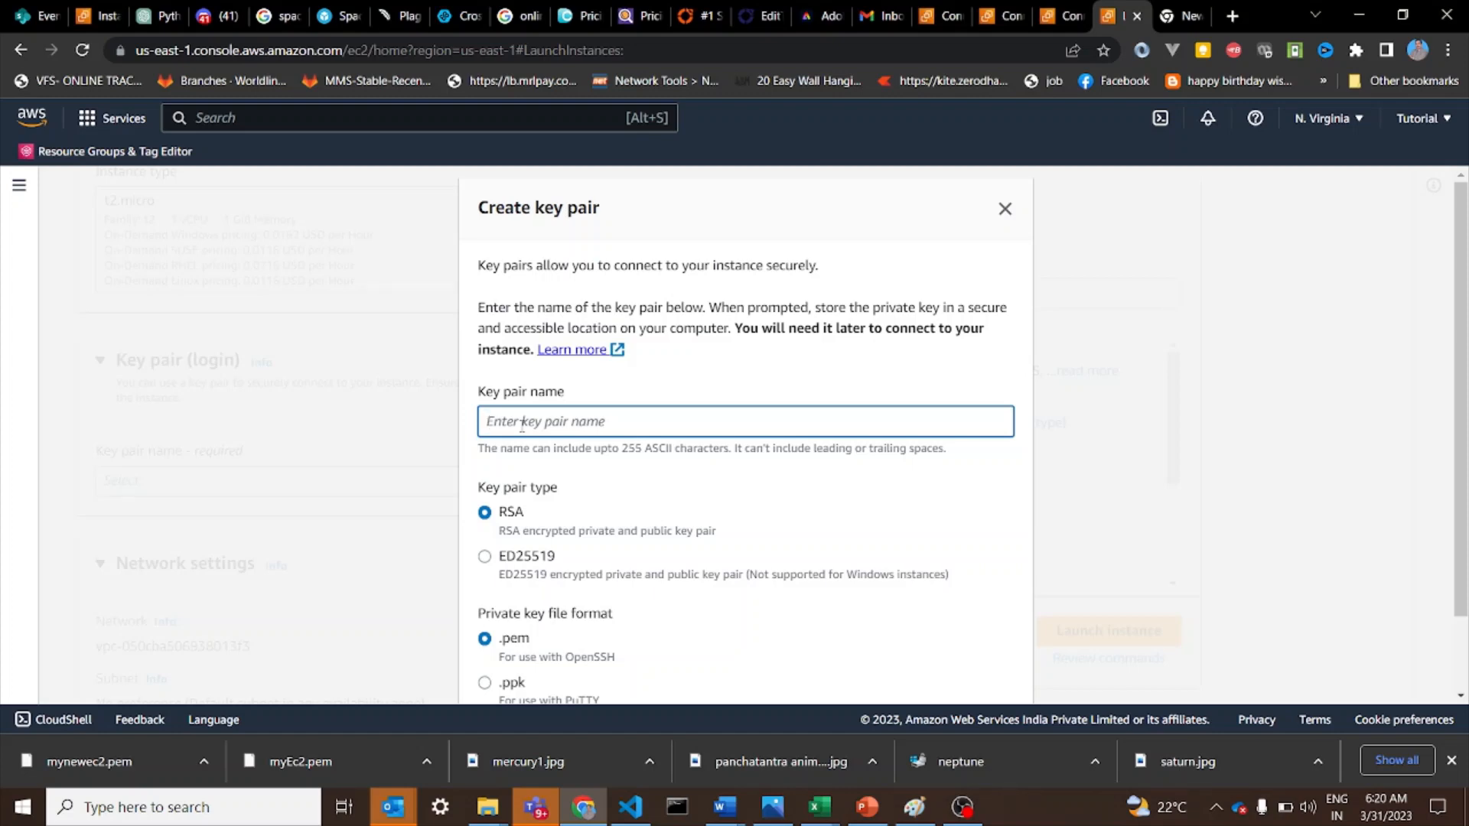
text(ec21)
scroll(521, 425, down, 2)
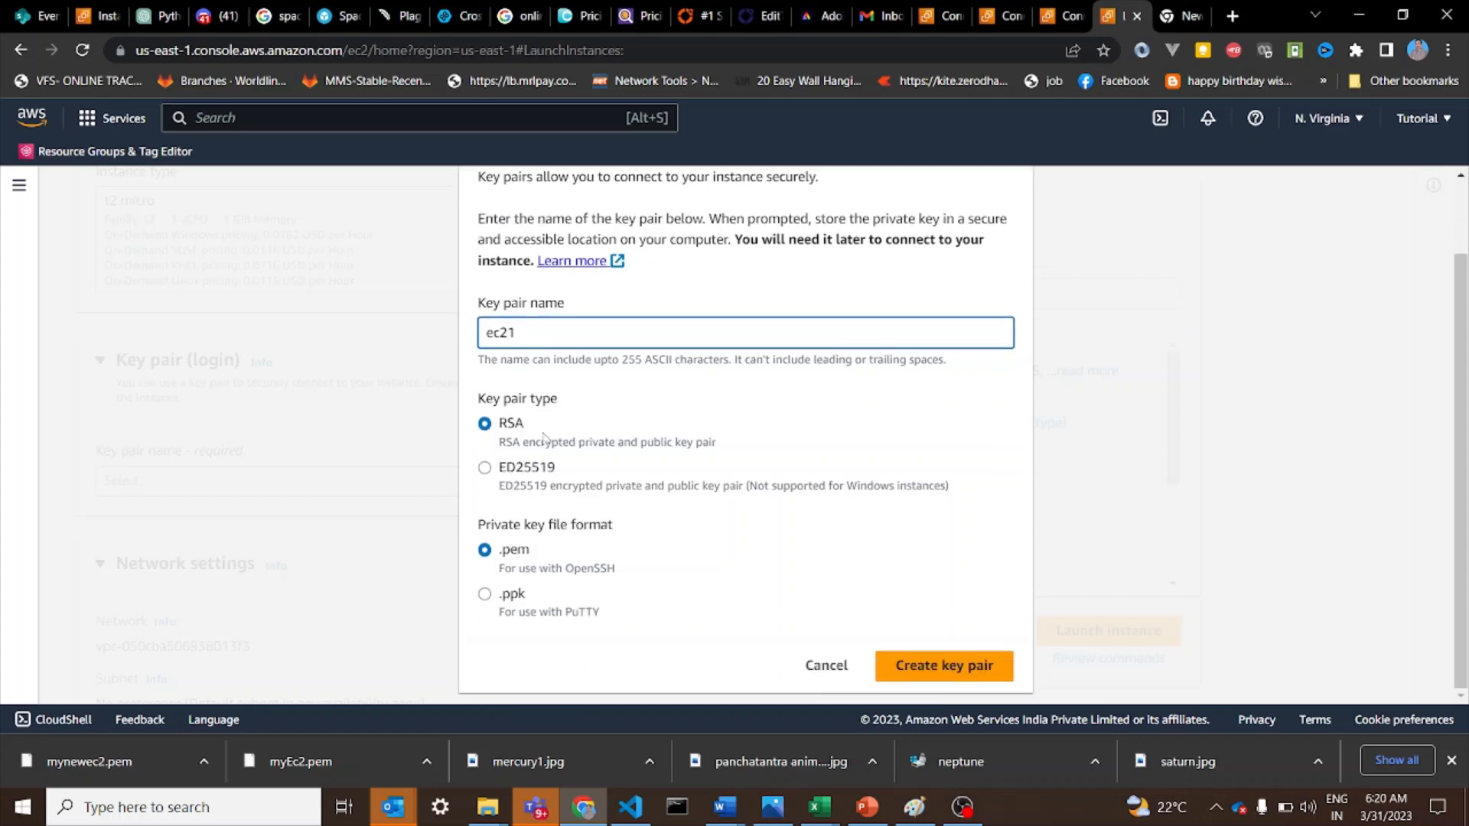
click(964, 673)
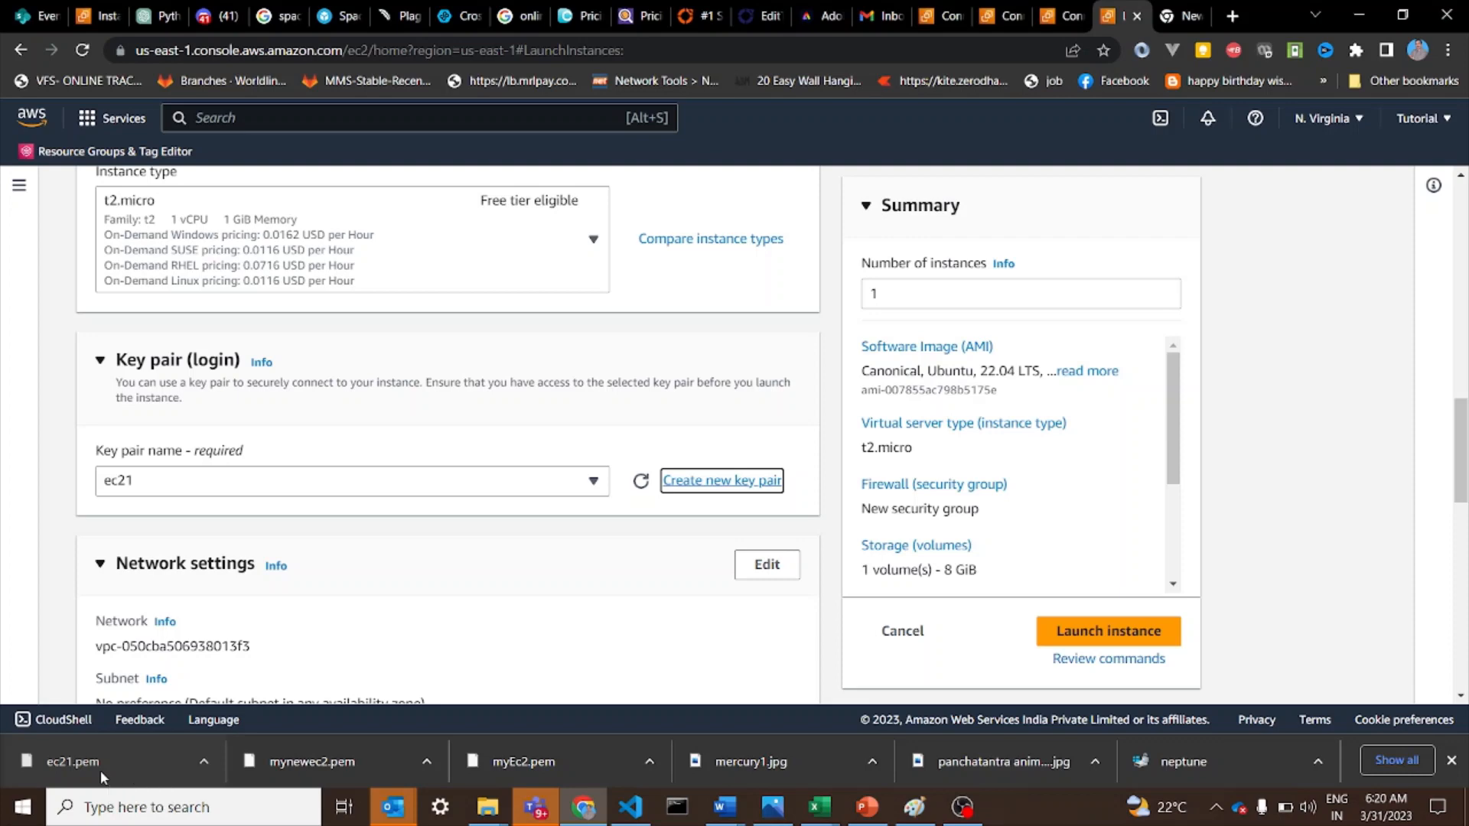
Step: Review the network and firewall settings, including the source options for allowed SSH traffic
scroll(390, 614, down, 2)
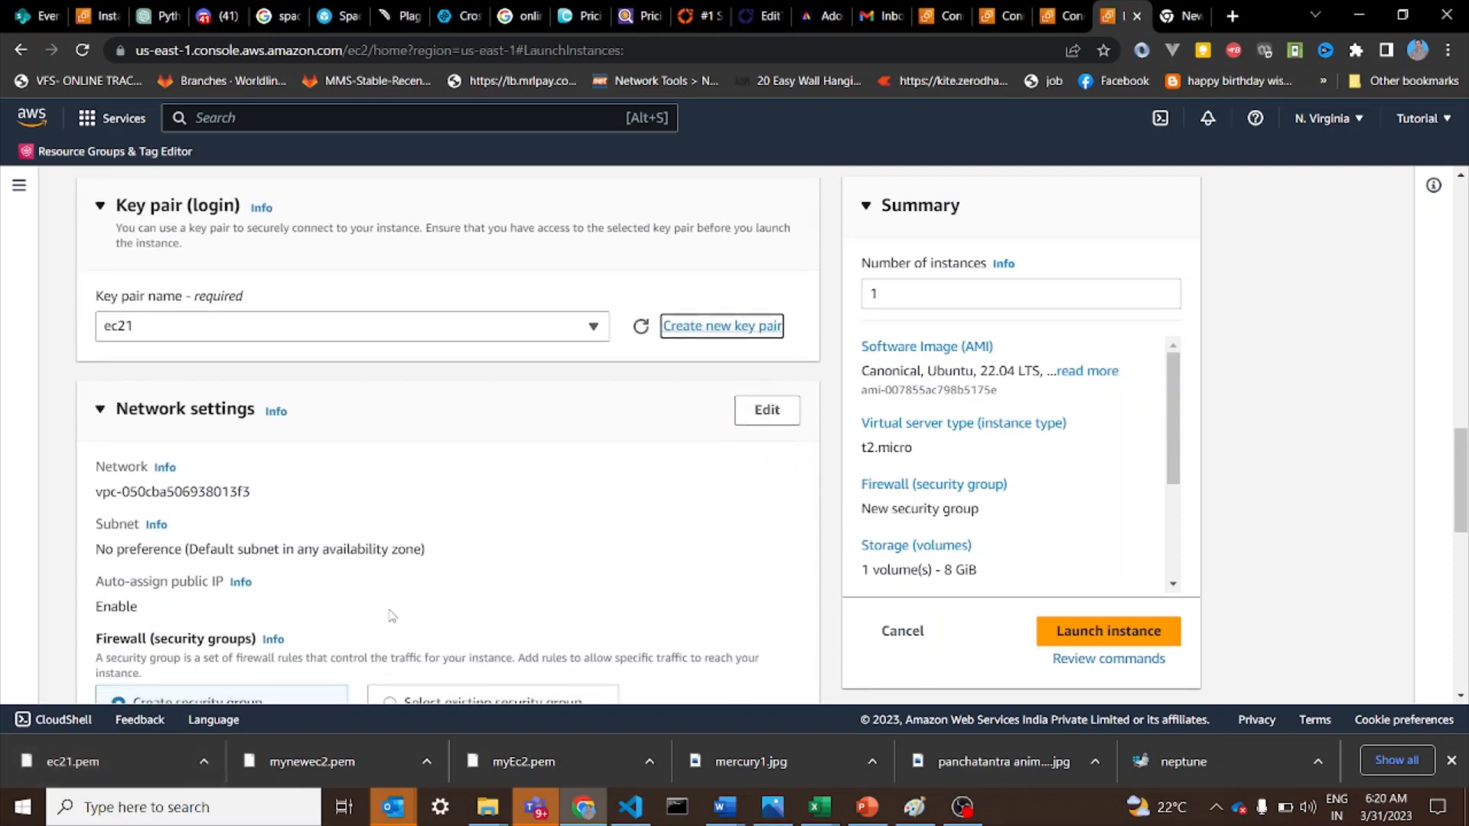
scroll(391, 614, down, 3)
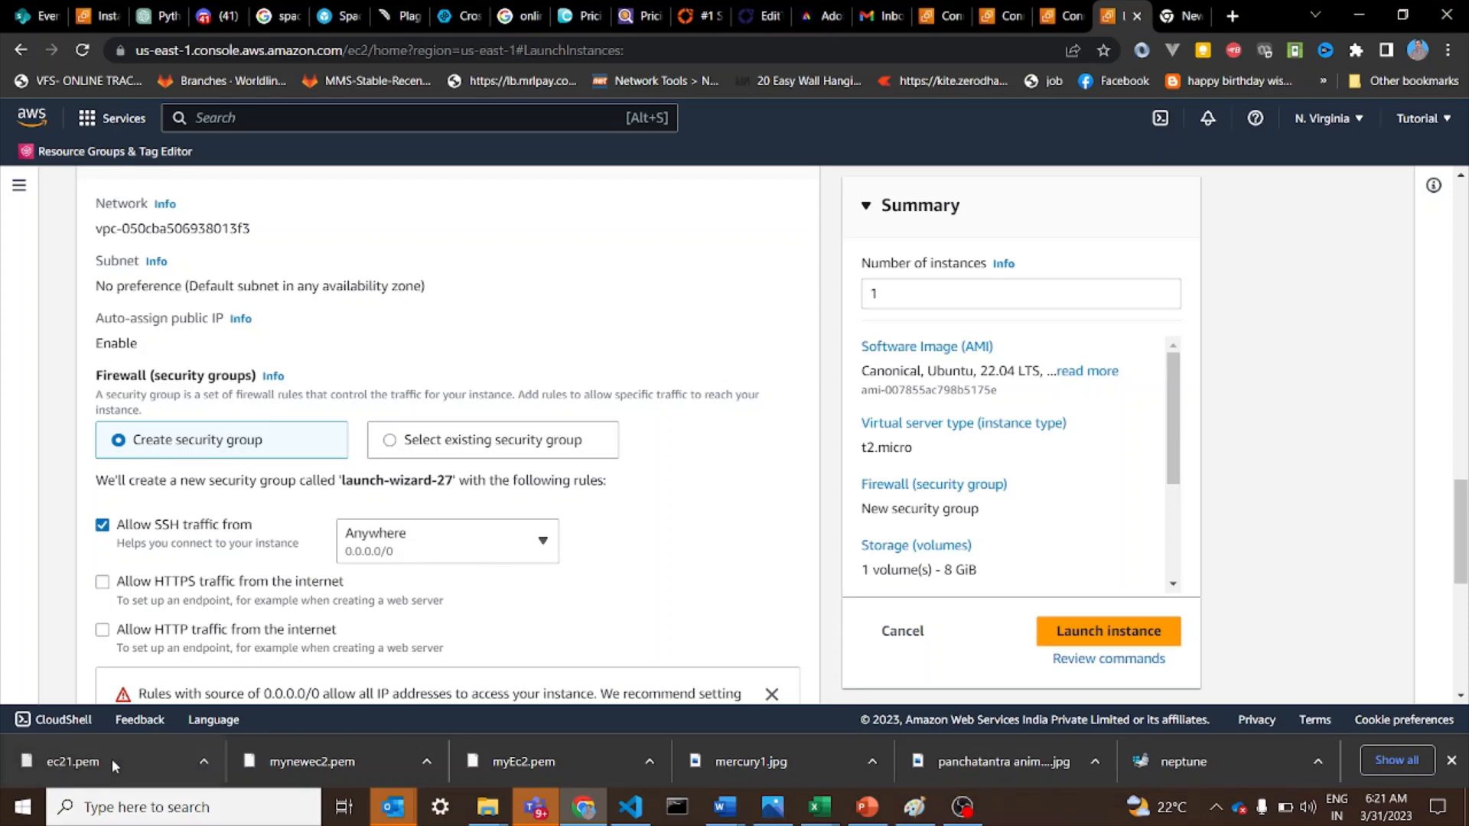
click(487, 557)
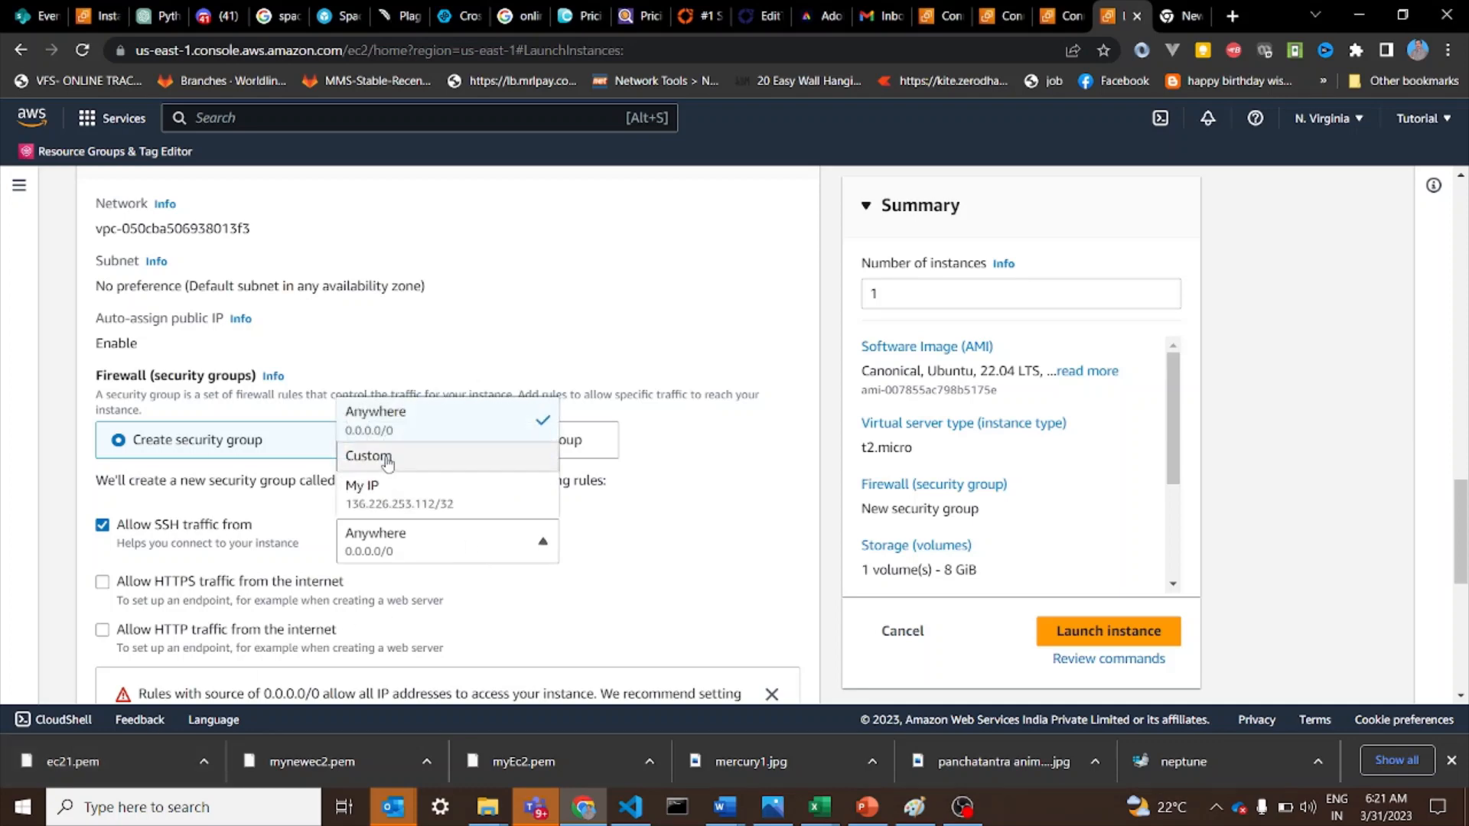
click(667, 537)
scroll(670, 538, down, 1)
scroll(670, 538, down, 2)
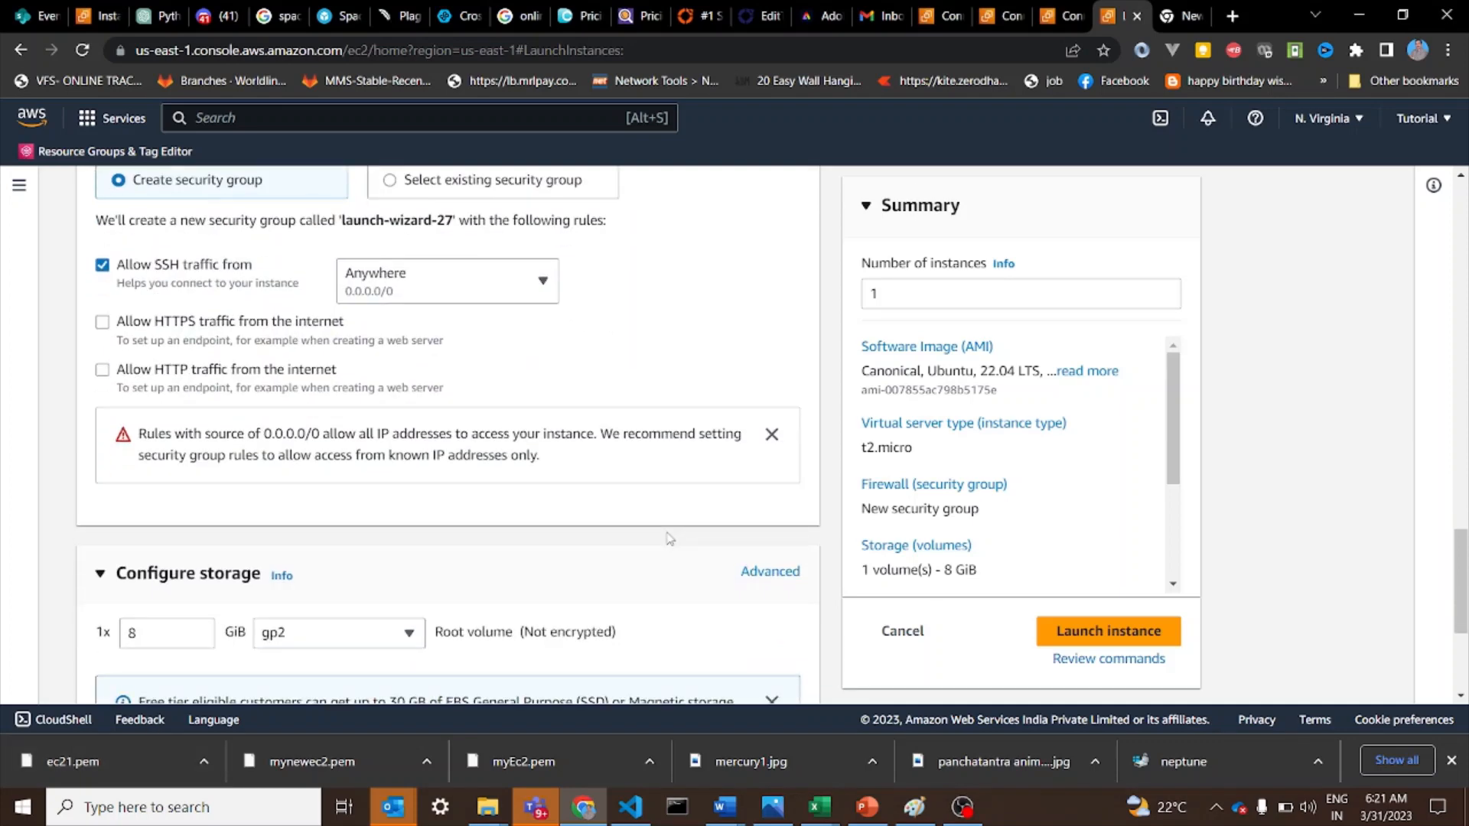
Step: Review the storage settings and launch the instance with the default 8 GiB gp2 root volume
scroll(669, 538, down, 1)
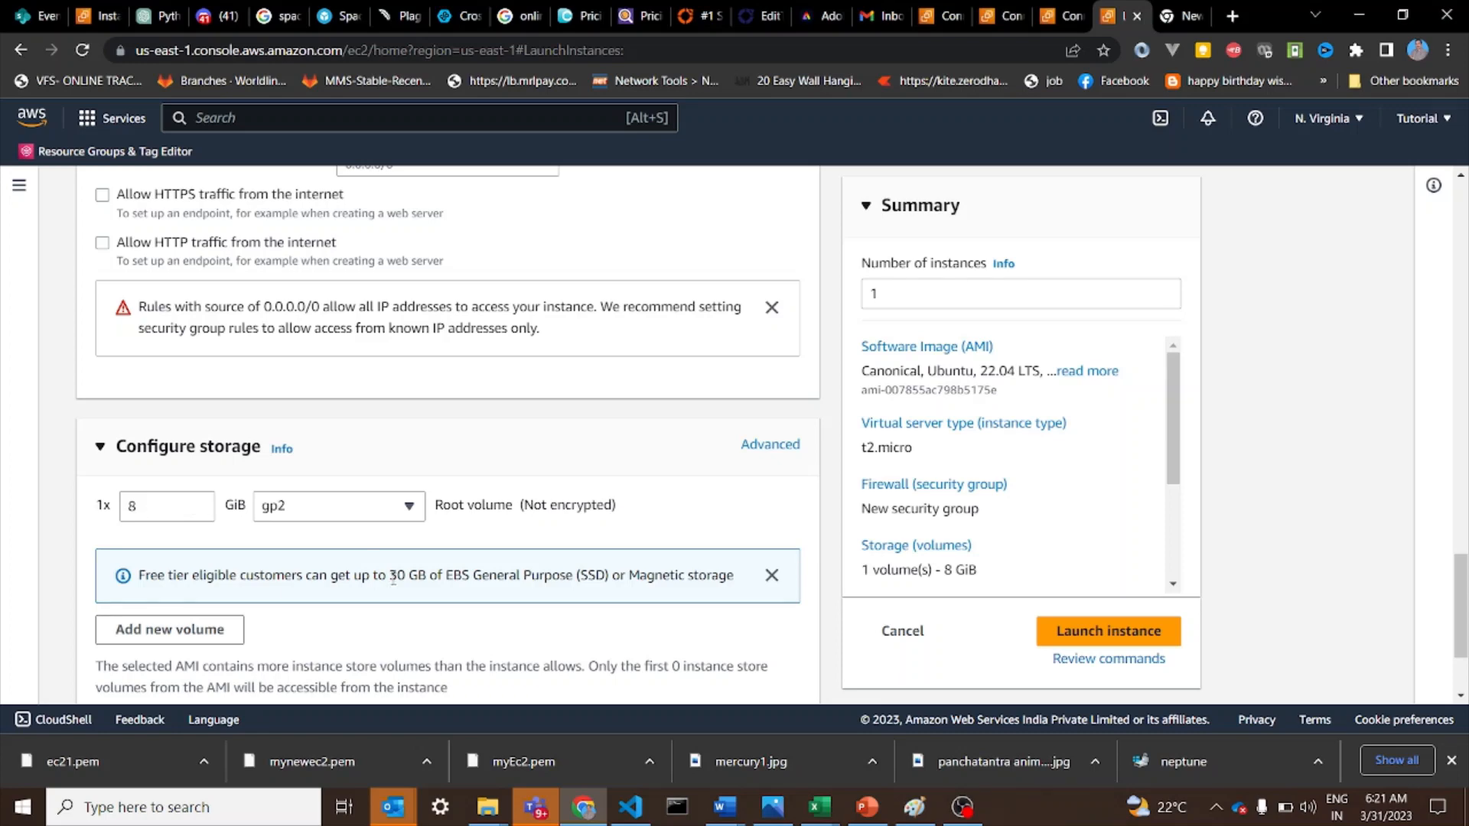
scroll(392, 579, down, 1)
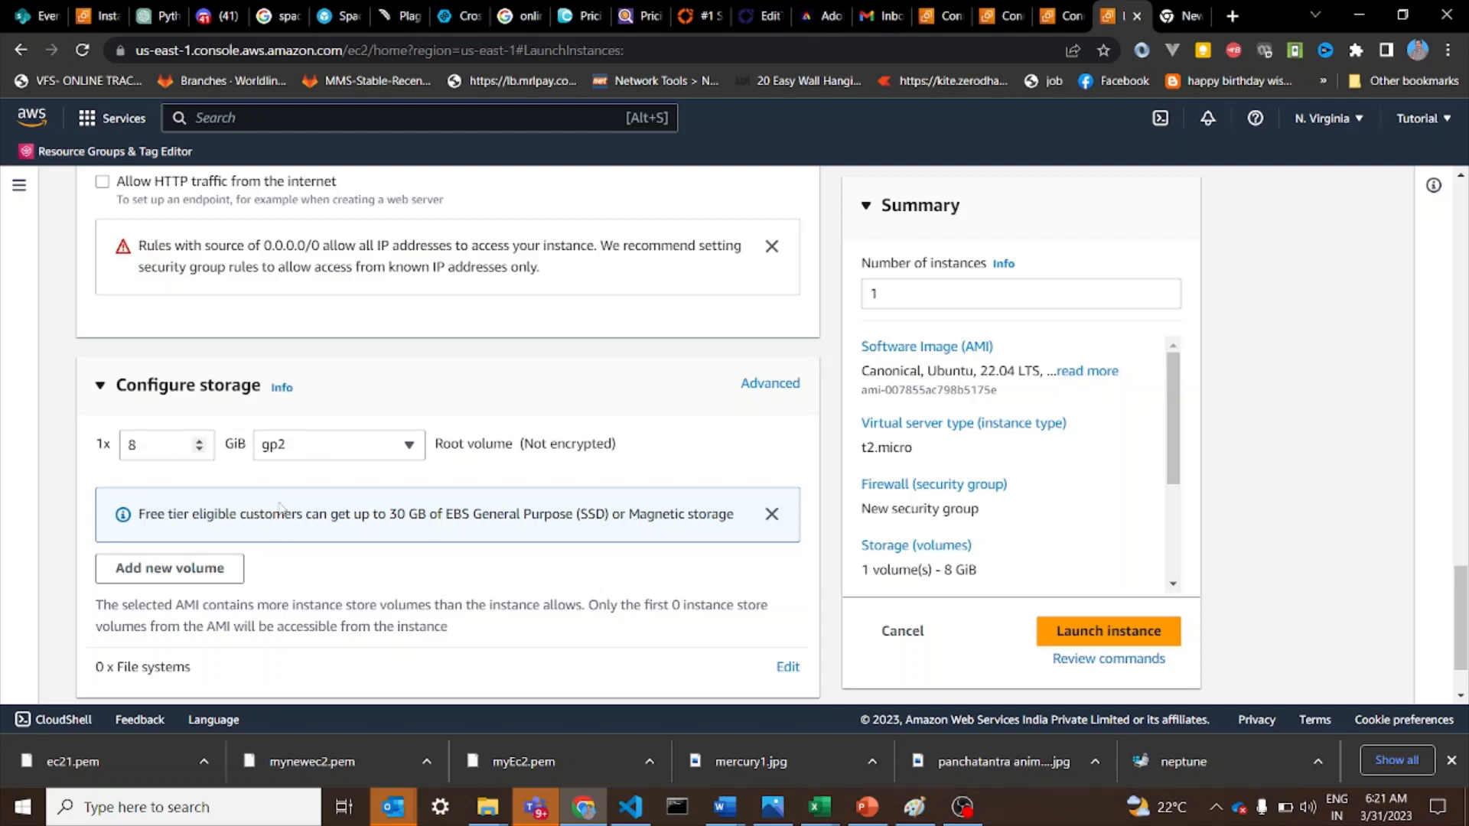
scroll(387, 573, down, 1)
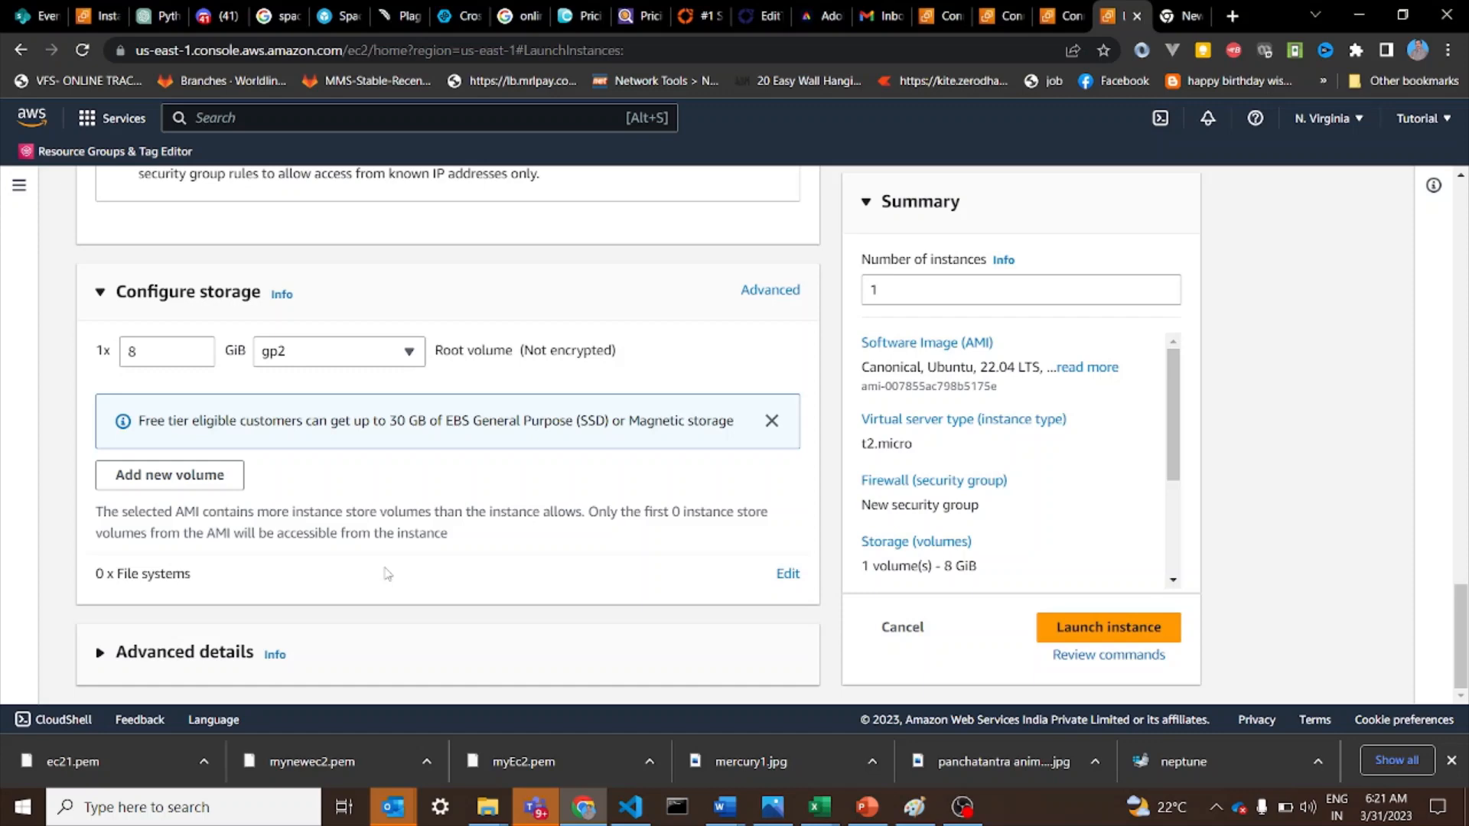
click(1120, 635)
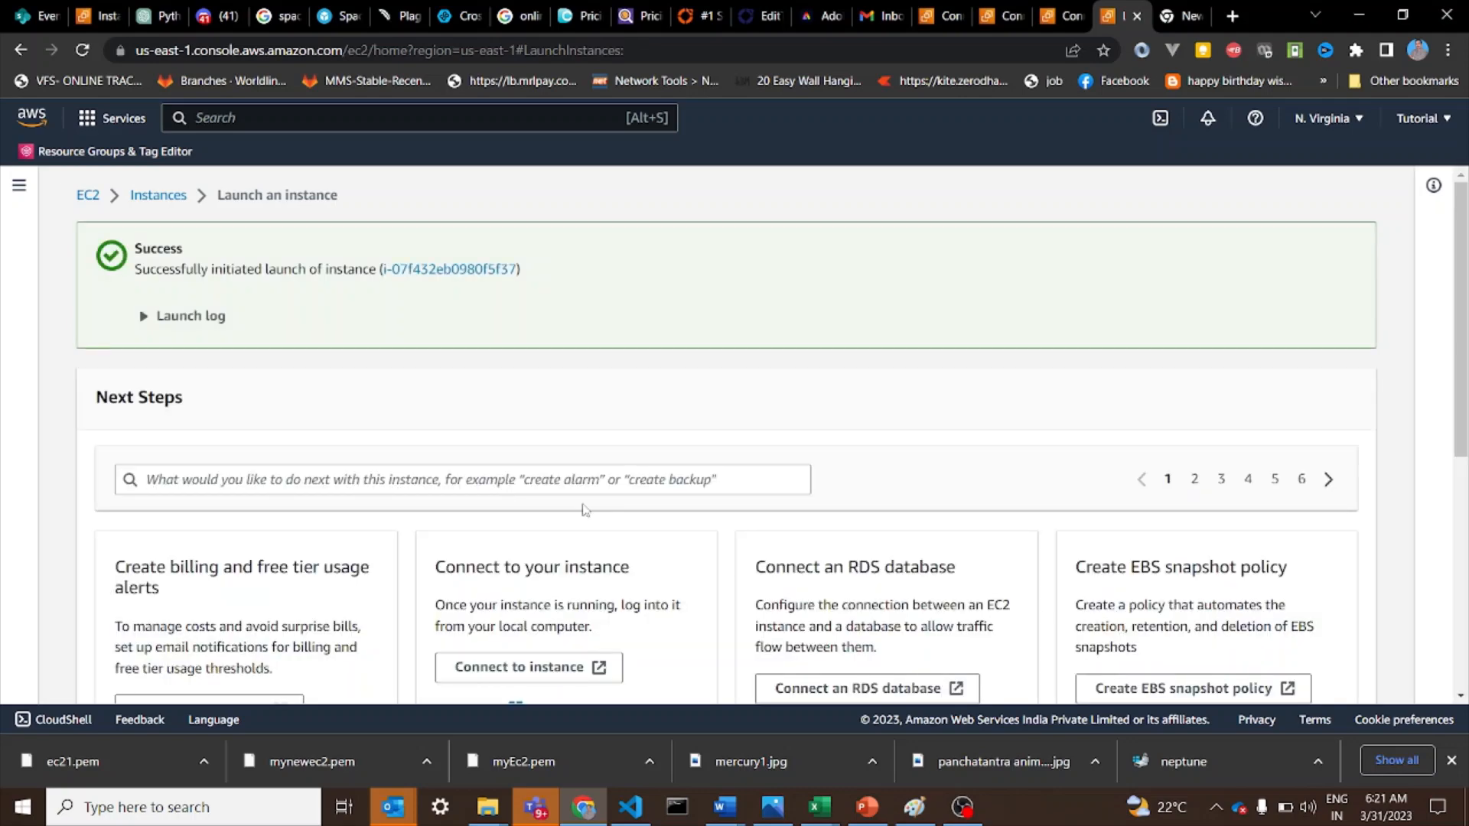
Step: Open the instances list, select the EC21 instance and look up its public IPv4 address
click(156, 195)
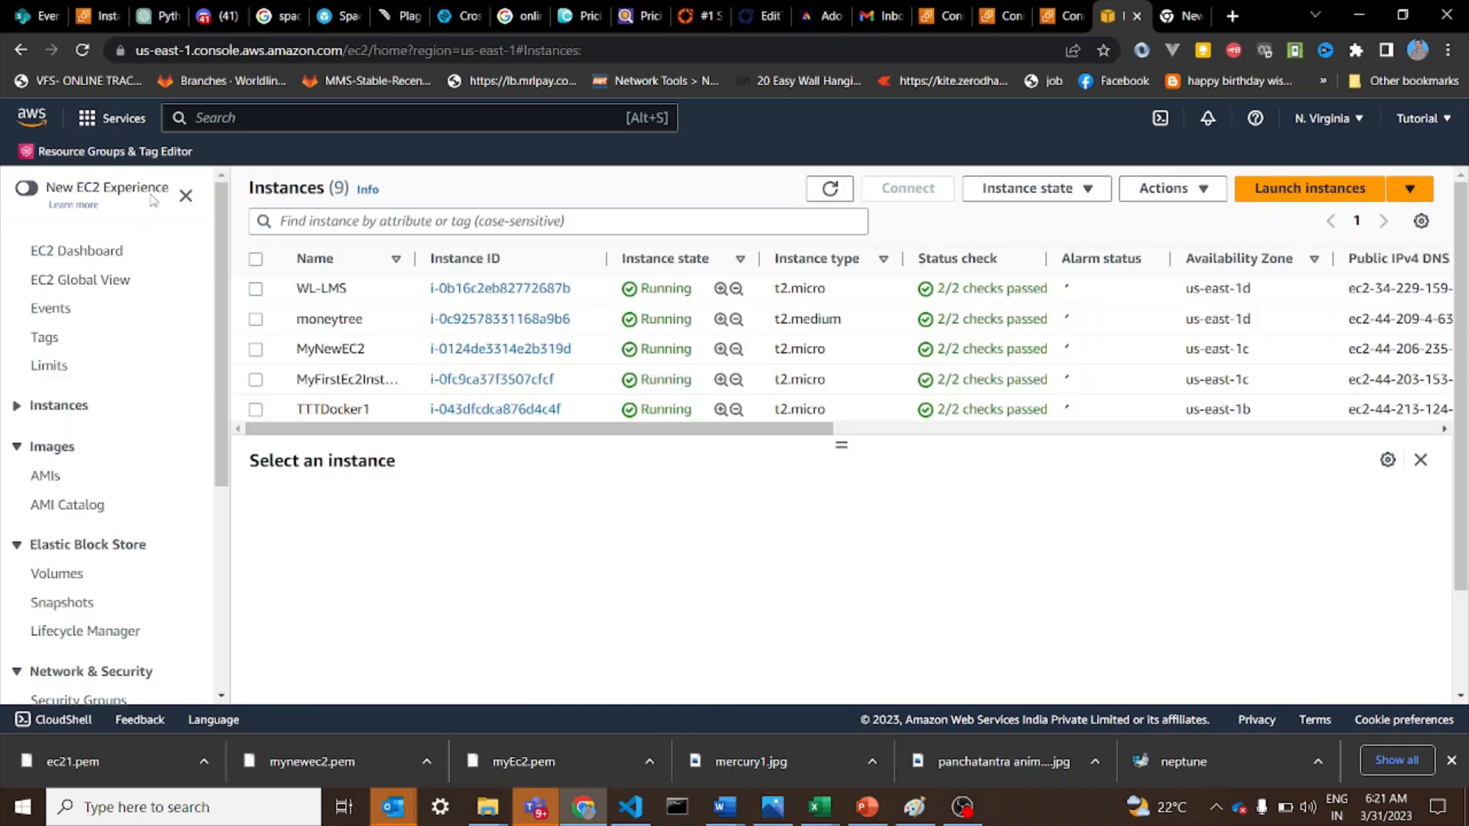
scroll(490, 342, down, 2)
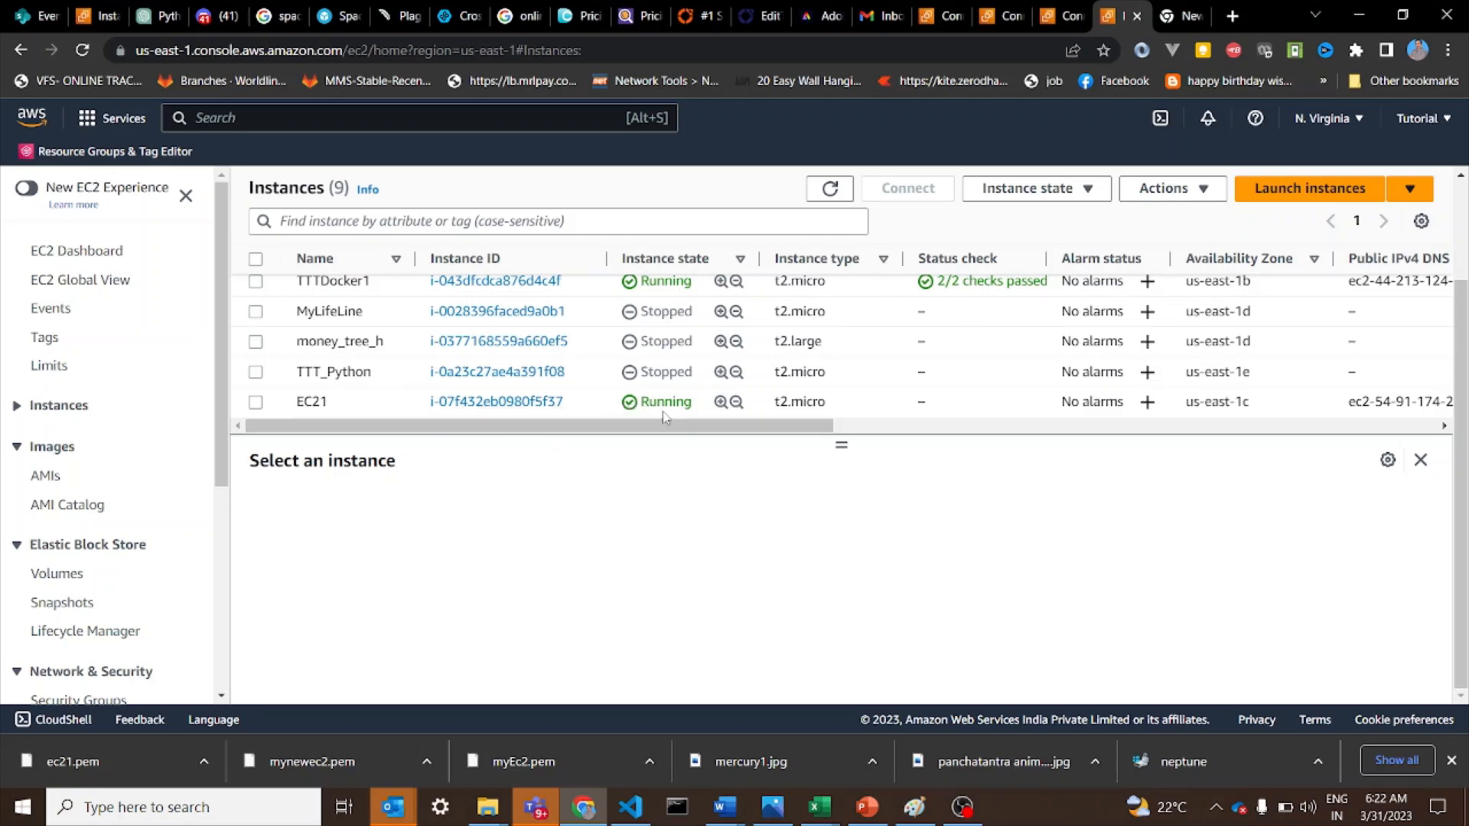
drag(782, 426, 1120, 402)
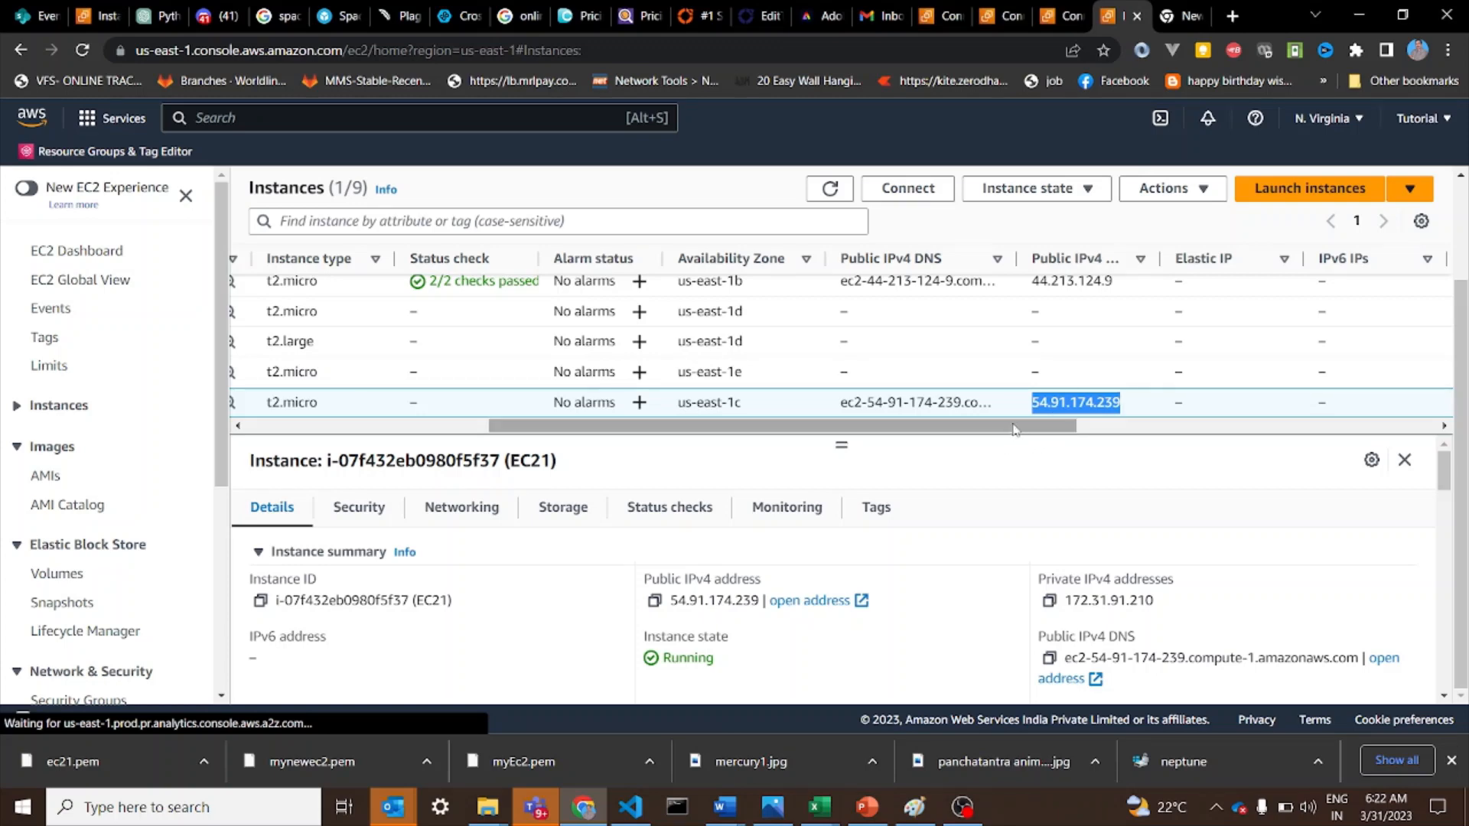
drag(1012, 428, 771, 431)
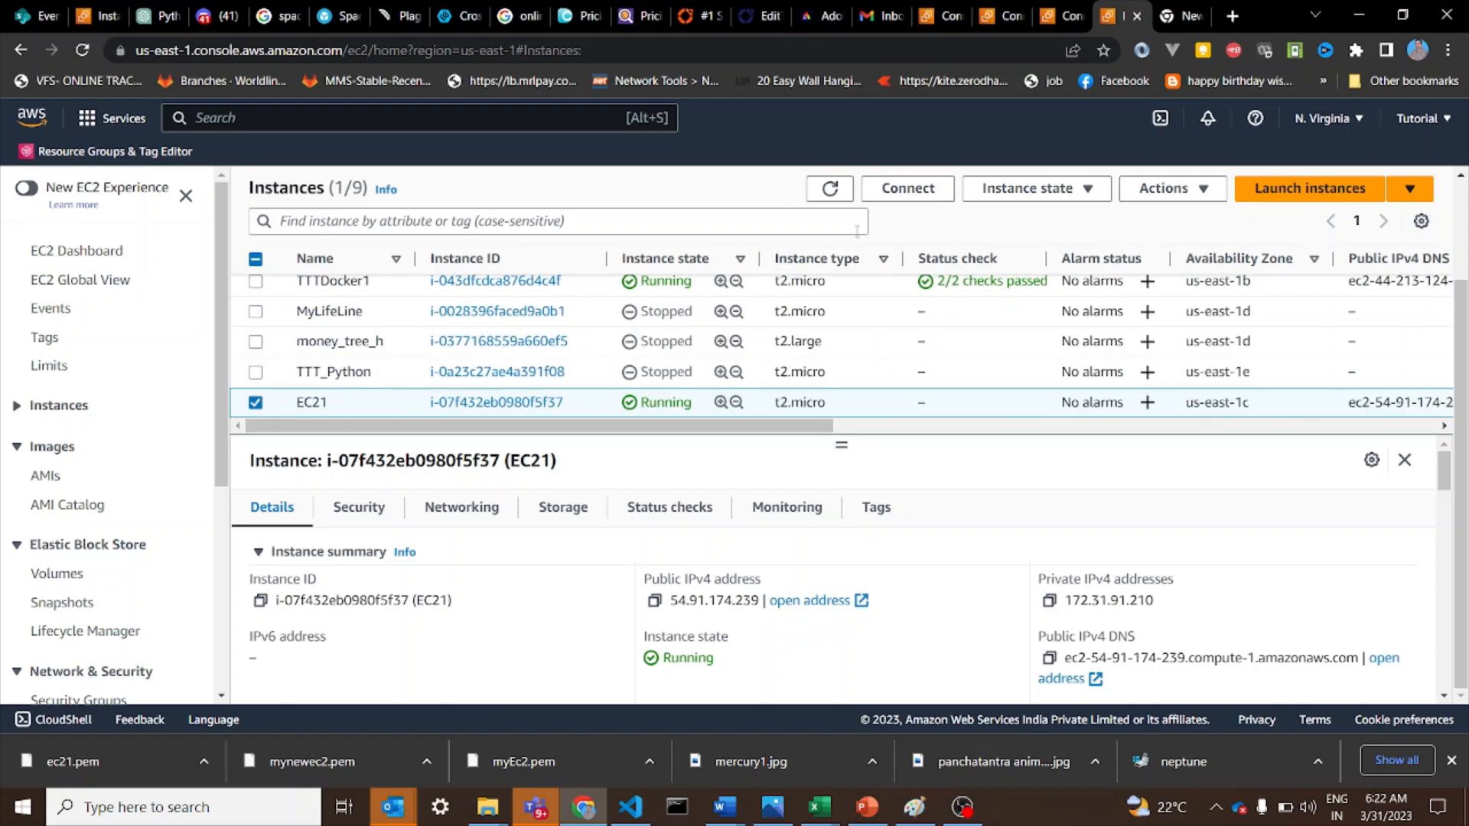
Step: Connect to the EC21 instance through EC2 Instance Connect with the default user name ubuntu
click(903, 198)
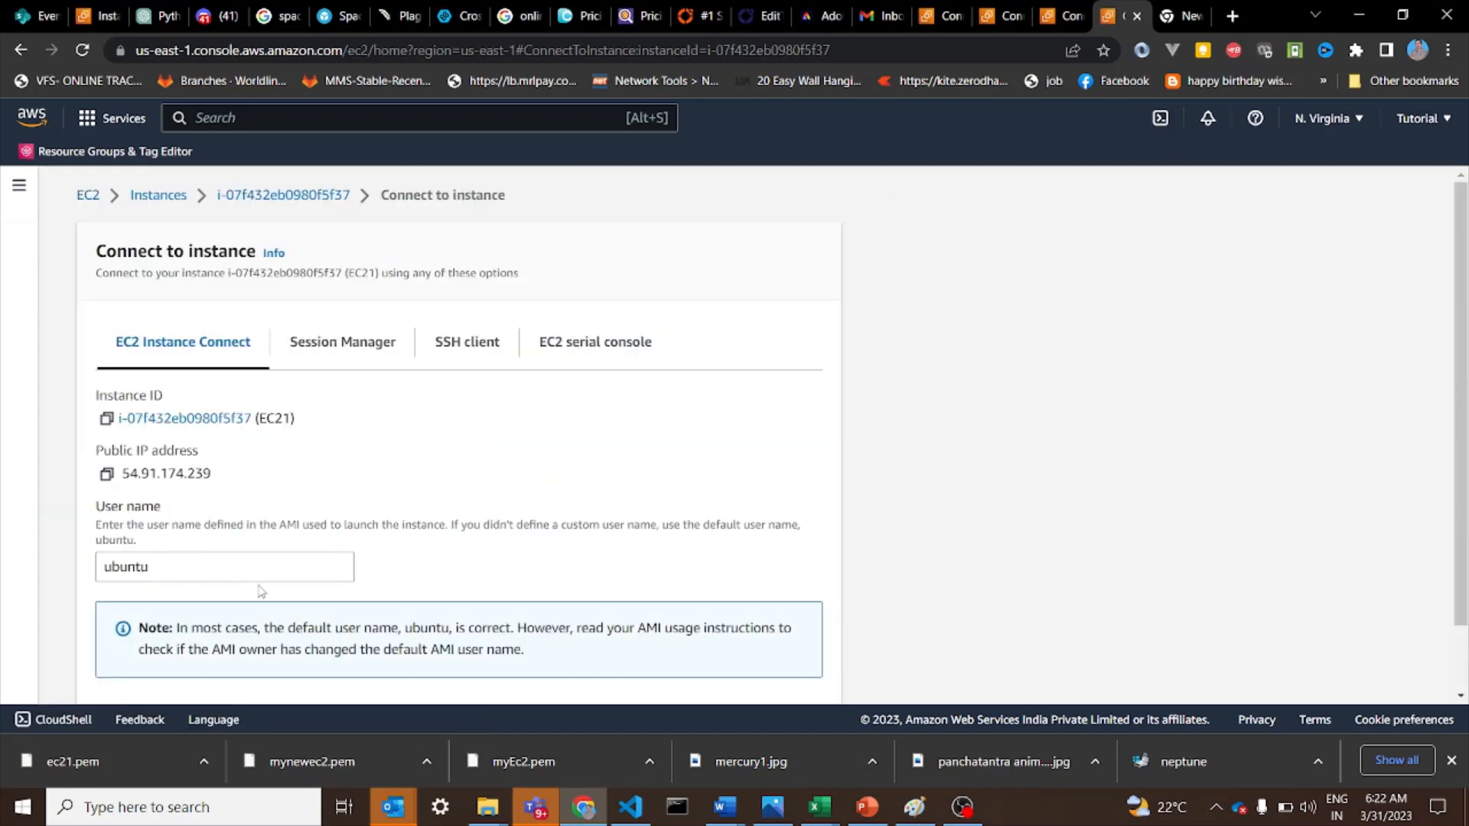
scroll(261, 591, down, 1)
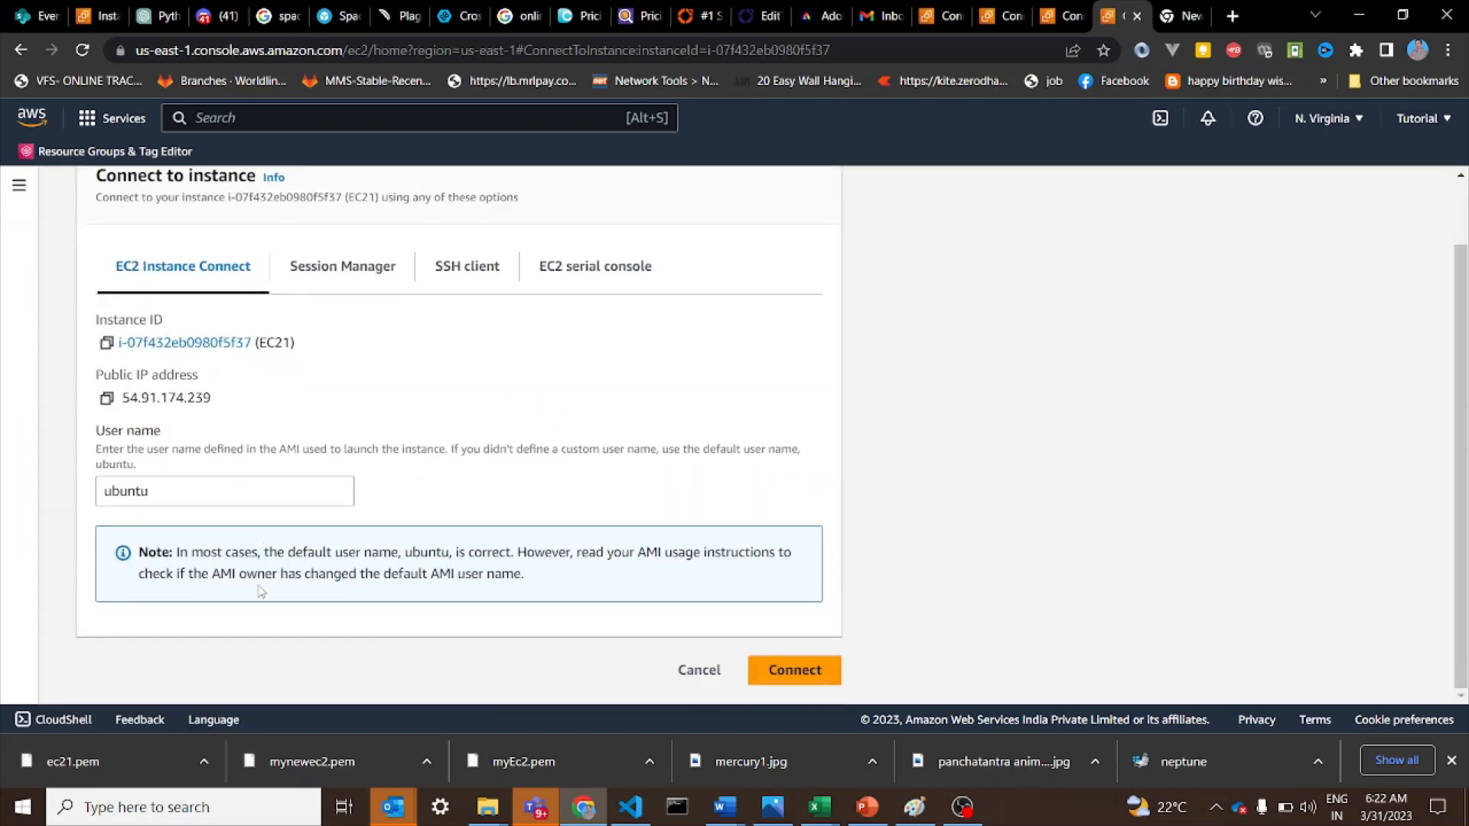
click(807, 672)
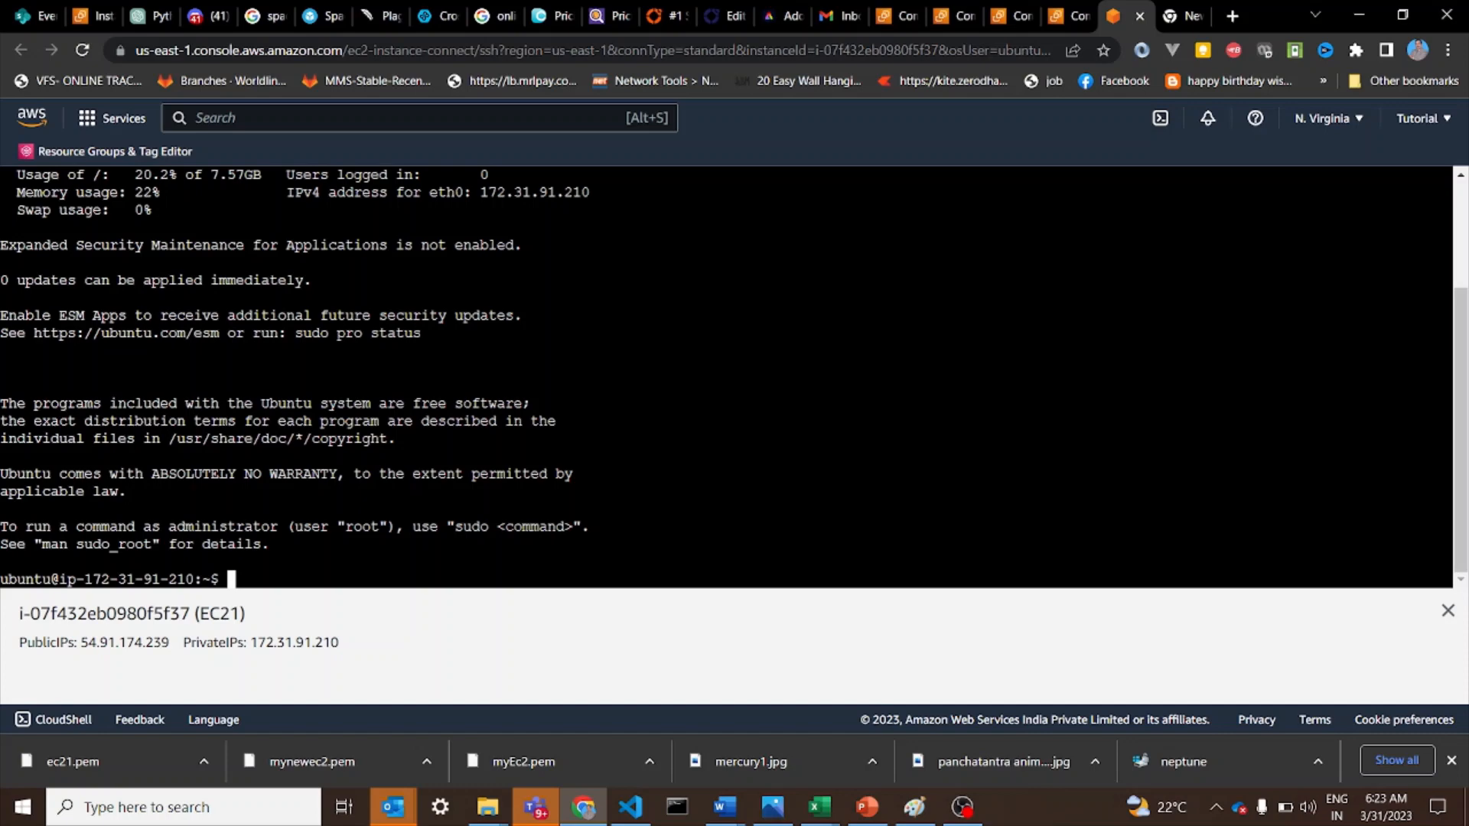
Step: Switch to the root user with sudo su and refresh the package lists with apt-get update
text(sudo su)
key(Return)
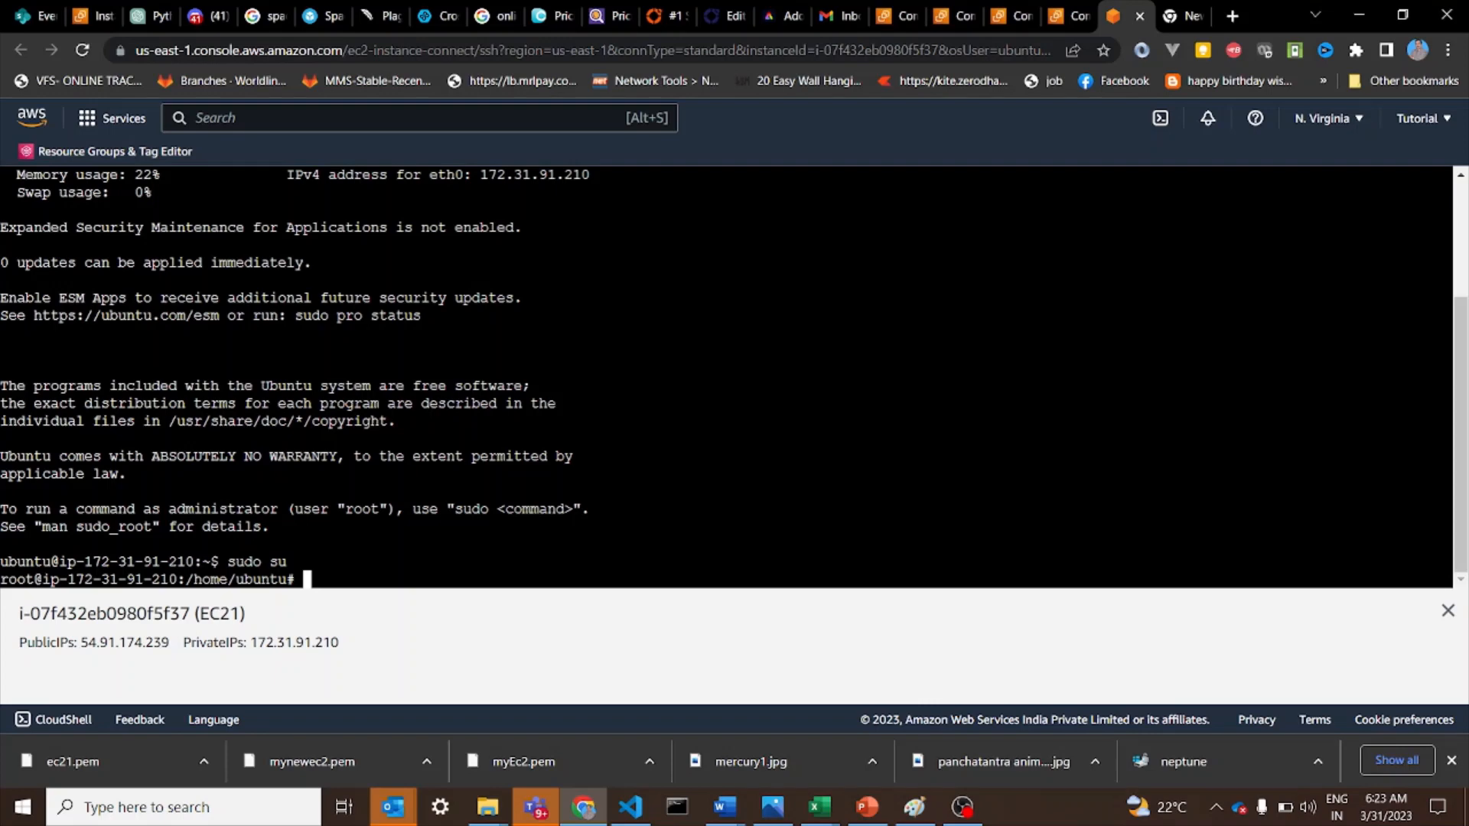
text(sudo)
key(BackSpace)
key(BackSpace)
key(BackSpace)
key(BackSpace)
key(BackSpace)
text(apt-get update)
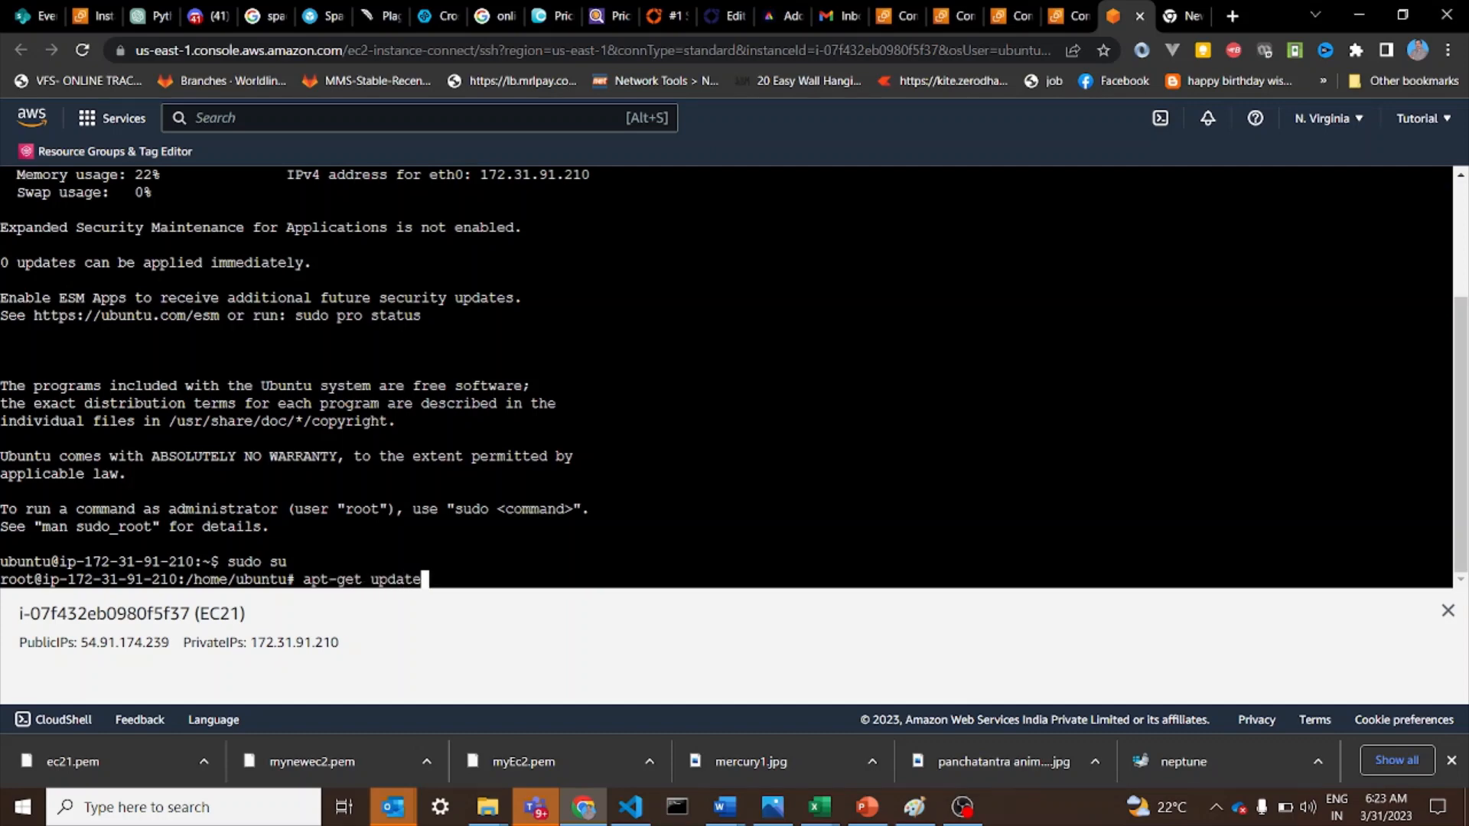
key(Return)
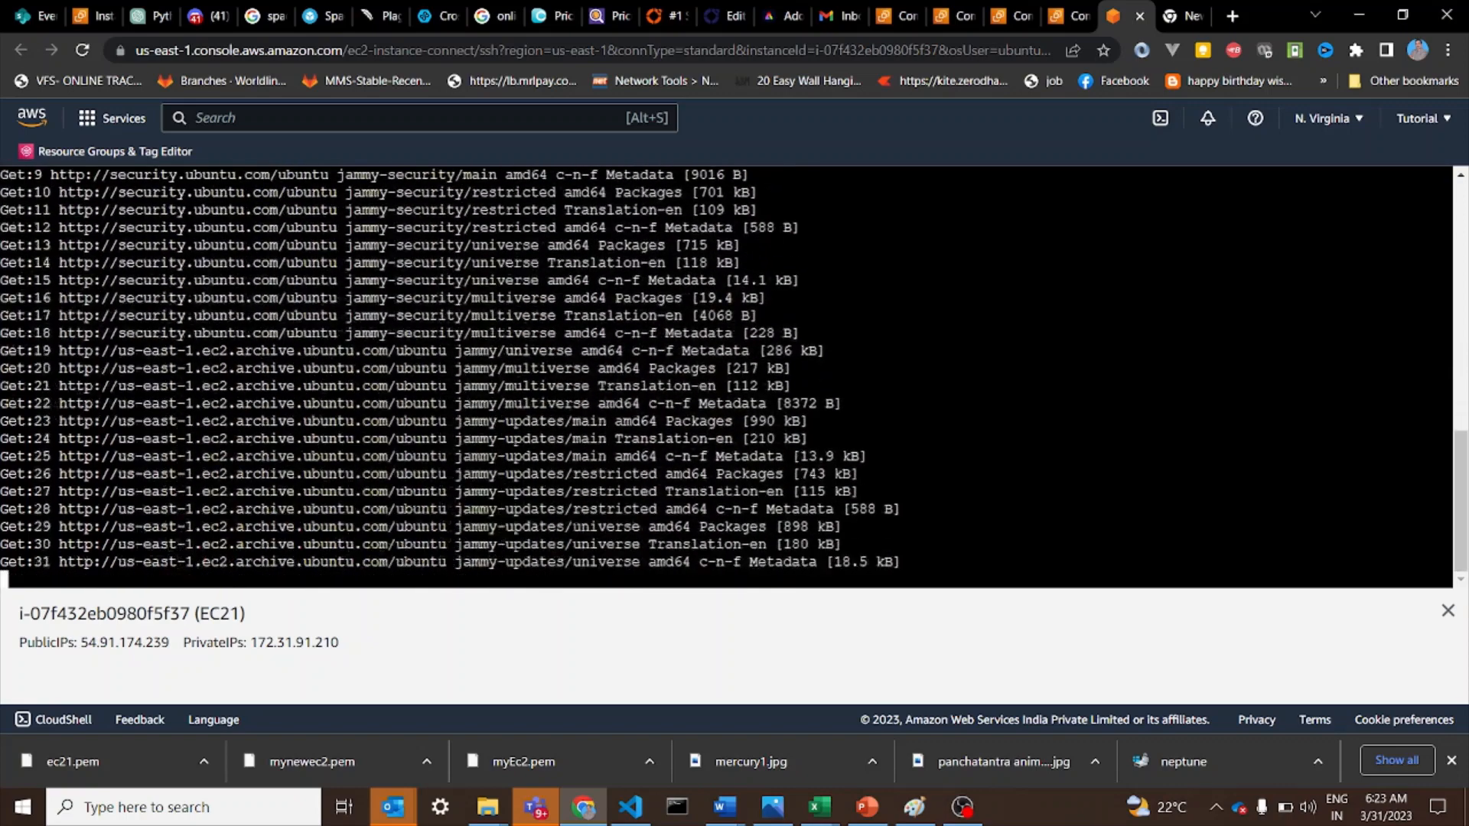